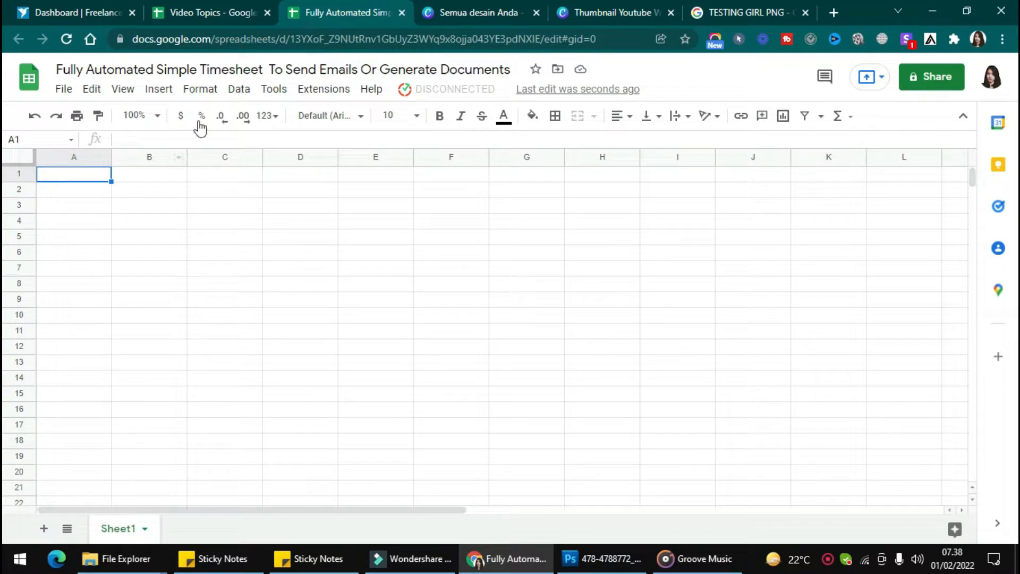
Load the Simple Timesheet form template from the Kulfi Forms add-on into the spreadsheet.
{"action": "left_click", "coordinate": [324, 90]}
{"action": "mouse_move", "coordinate": [371, 240]}
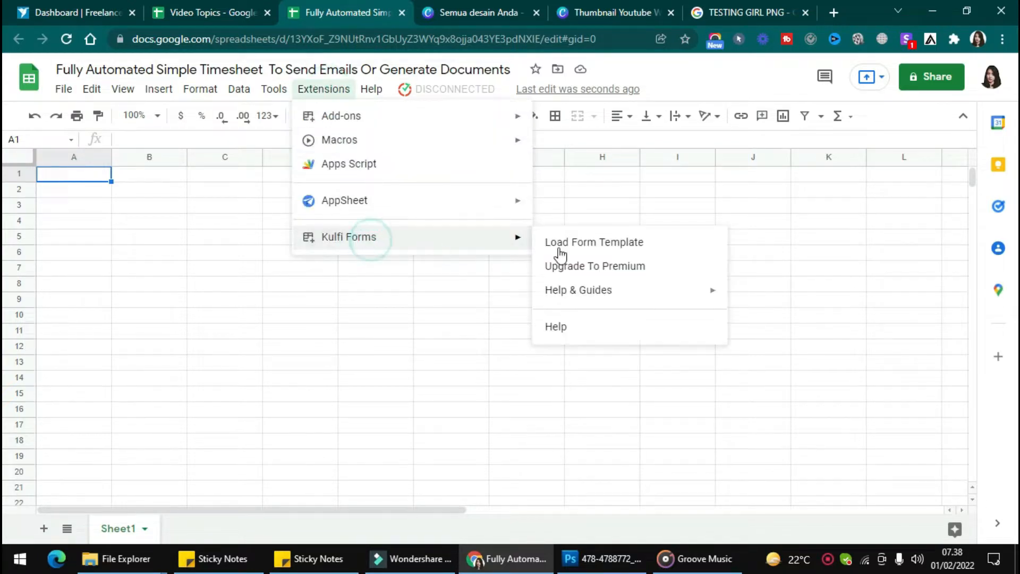
{"action": "left_click", "coordinate": [633, 243]}
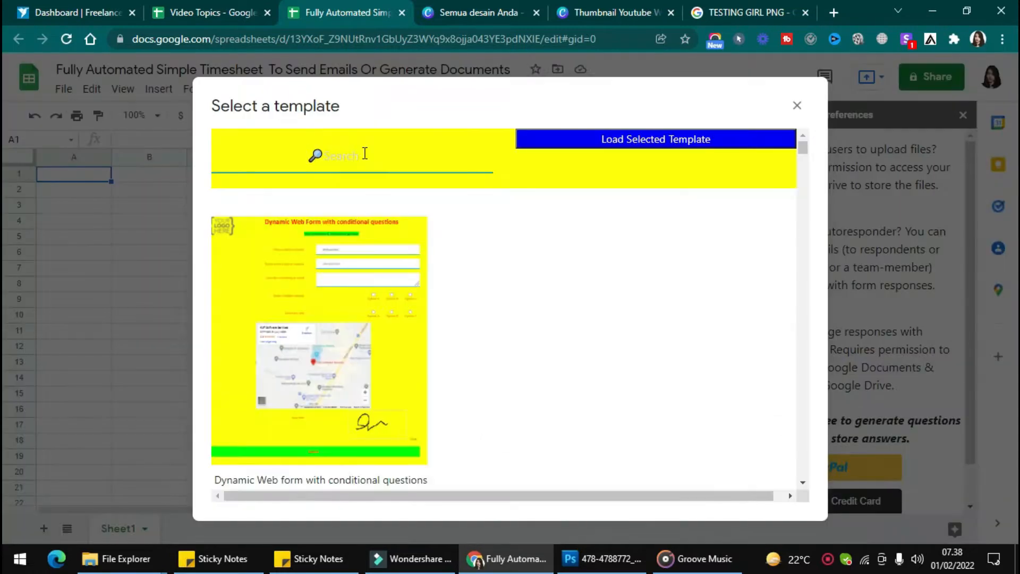
{"action": "left_click", "coordinate": [365, 154]}
{"action": "type", "text": "SIMPLE"}
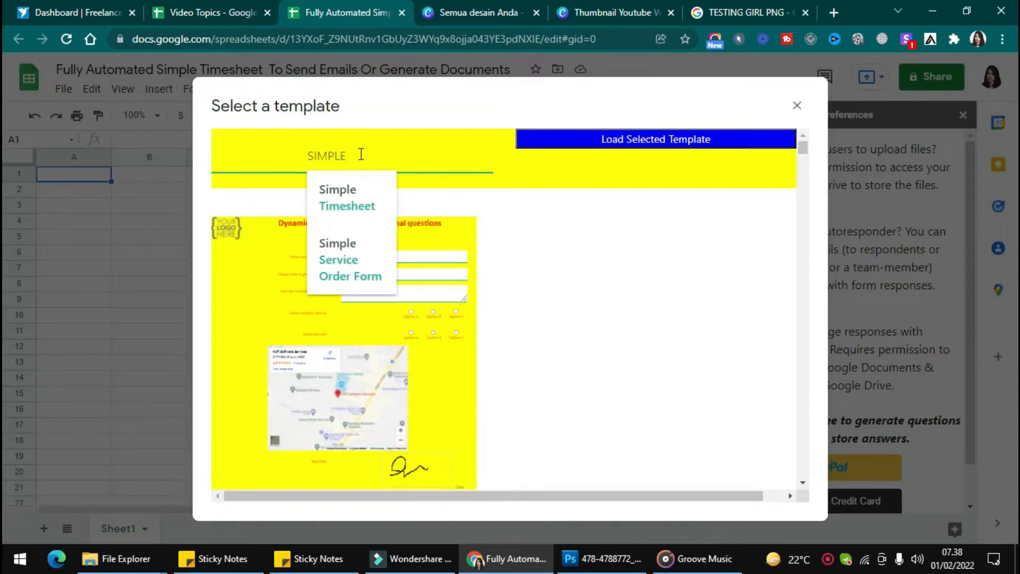
{"action": "left_click", "coordinate": [356, 192]}
{"action": "left_click", "coordinate": [713, 142]}
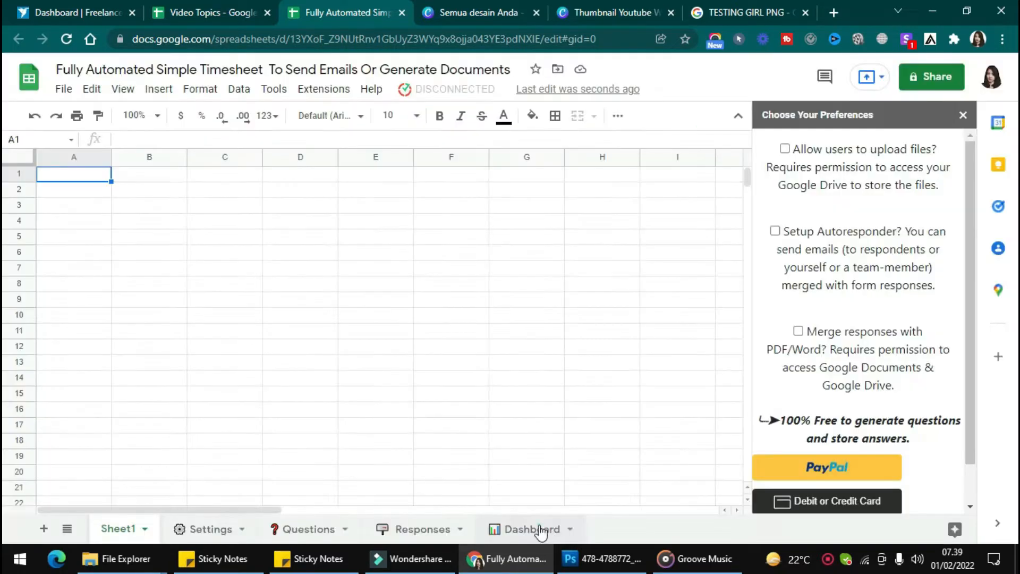
Look through the template's Dashboard, Responses, Questions and Settings sheets.
{"action": "left_click", "coordinate": [541, 529]}
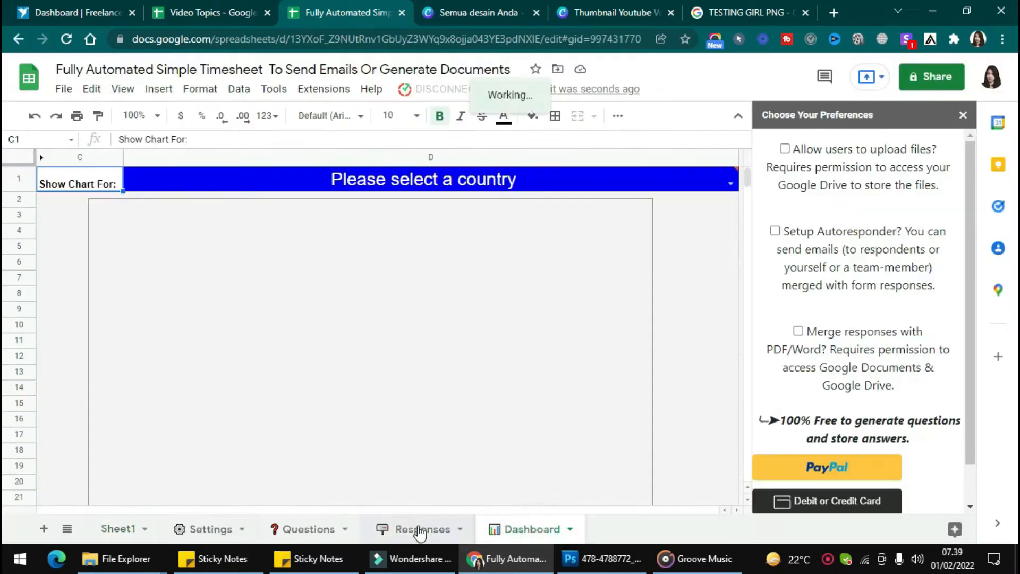
{"action": "left_click", "coordinate": [418, 529]}
{"action": "left_click", "coordinate": [298, 530]}
{"action": "left_click", "coordinate": [207, 529]}
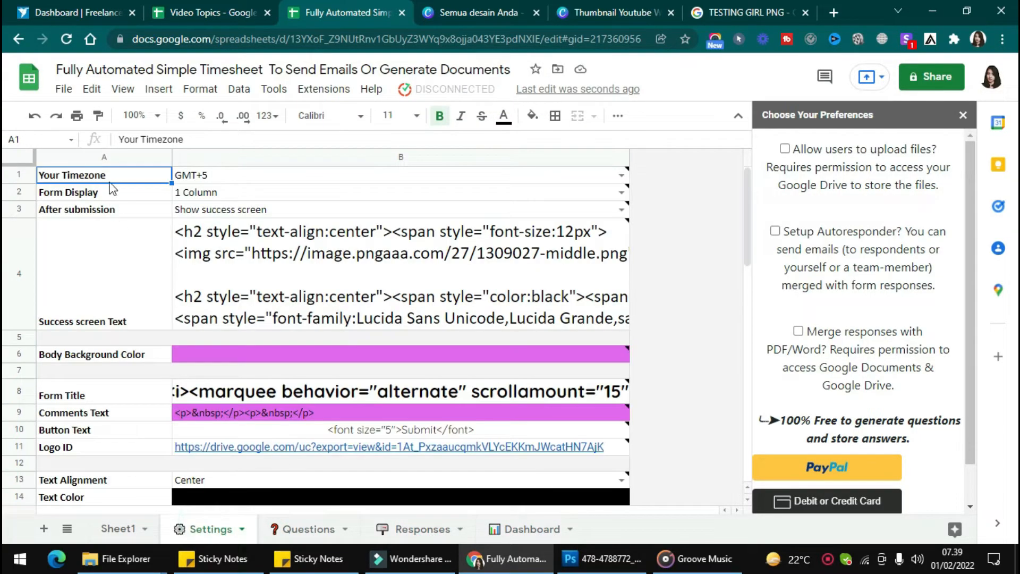
Reload the spreadsheet and request the web form's link from Kulfi Forms.
{"action": "left_click", "coordinate": [65, 40]}
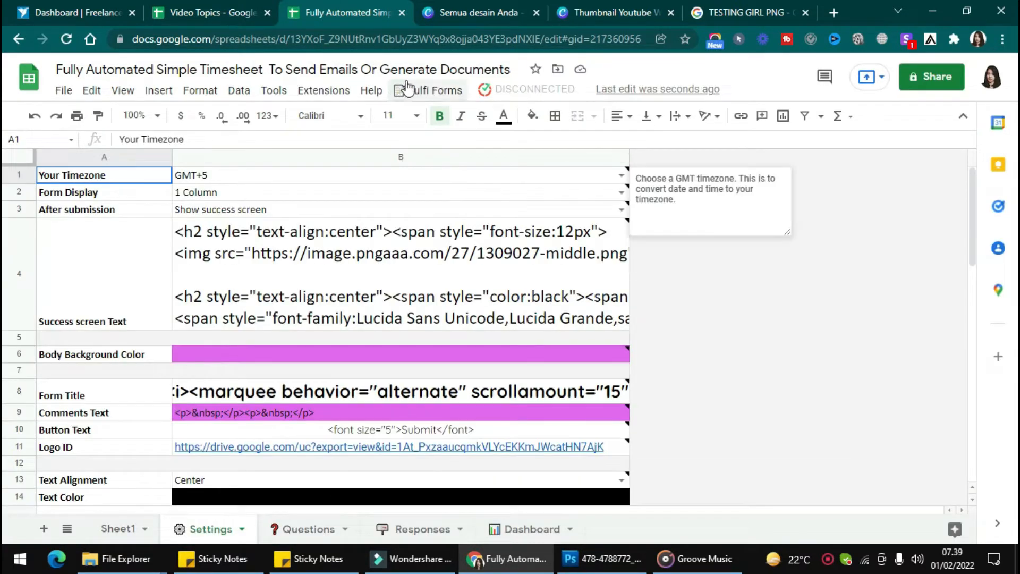
{"action": "left_click", "coordinate": [420, 90]}
{"action": "left_click", "coordinate": [429, 118]}
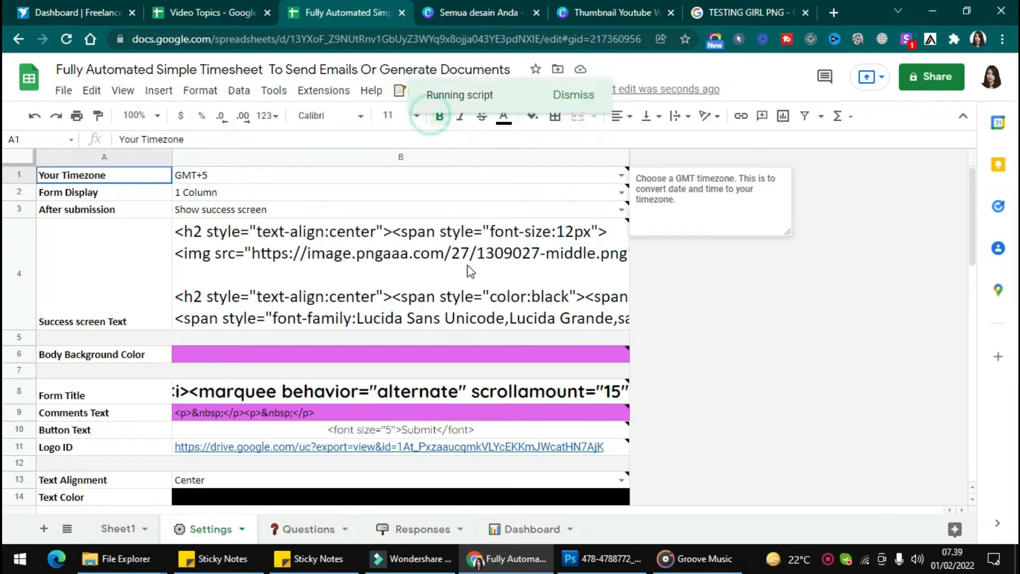
Authorize Kulfi_Forms_ClientScript to access the Google account, proceeding through the advanced option for the unverified app.
{"action": "left_click", "coordinate": [529, 333]}
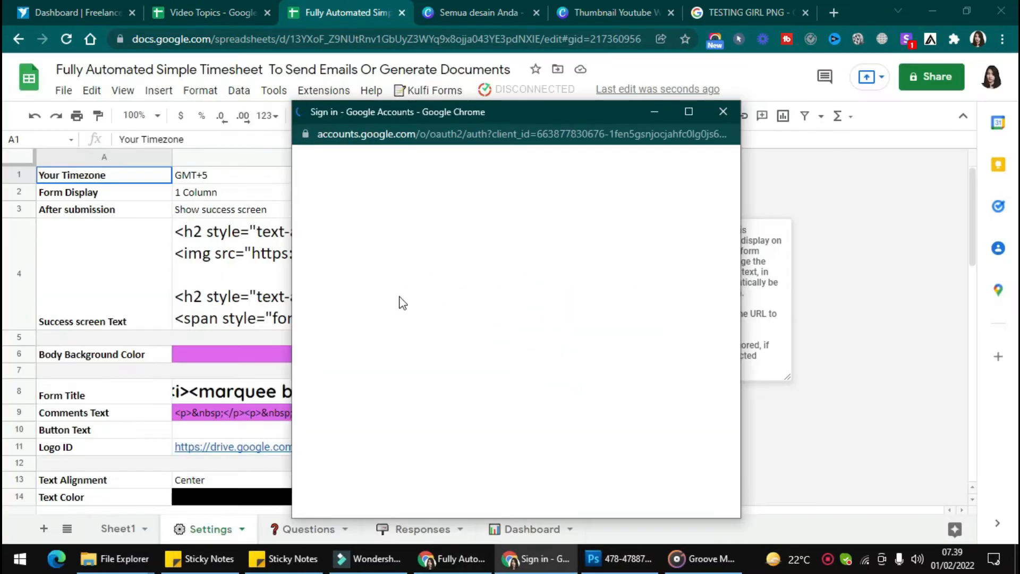
{"action": "left_click", "coordinate": [383, 309]}
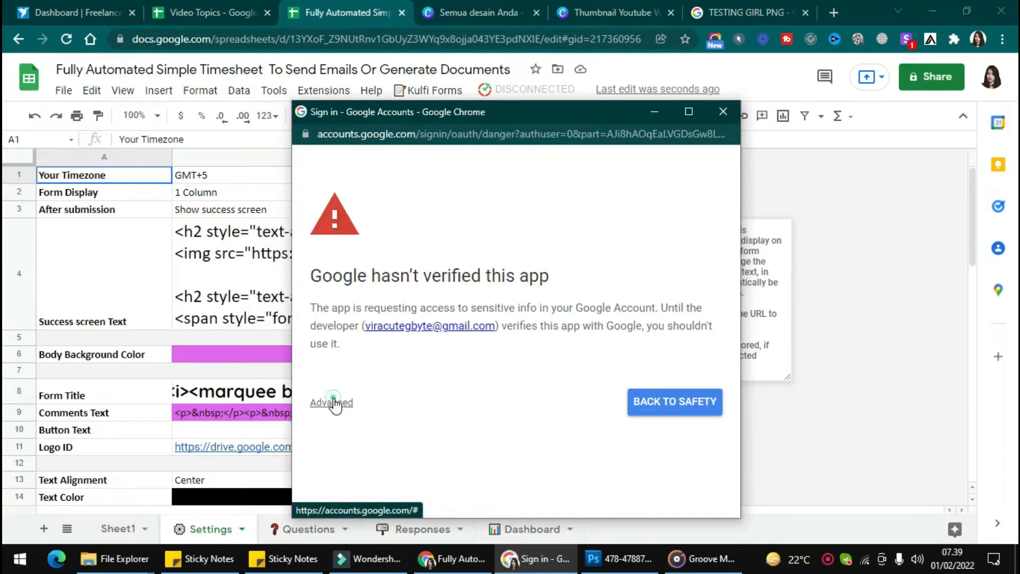
{"action": "left_click", "coordinate": [333, 403]}
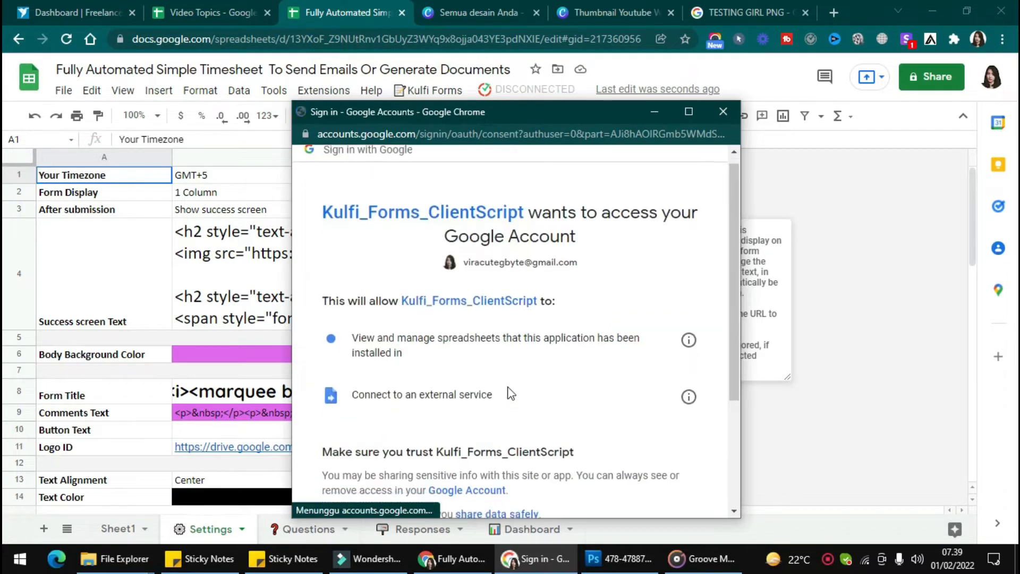
{"action": "scroll", "coordinate": [508, 393], "scroll_direction": "down", "scroll_amount": 3}
{"action": "left_click", "coordinate": [606, 418]}
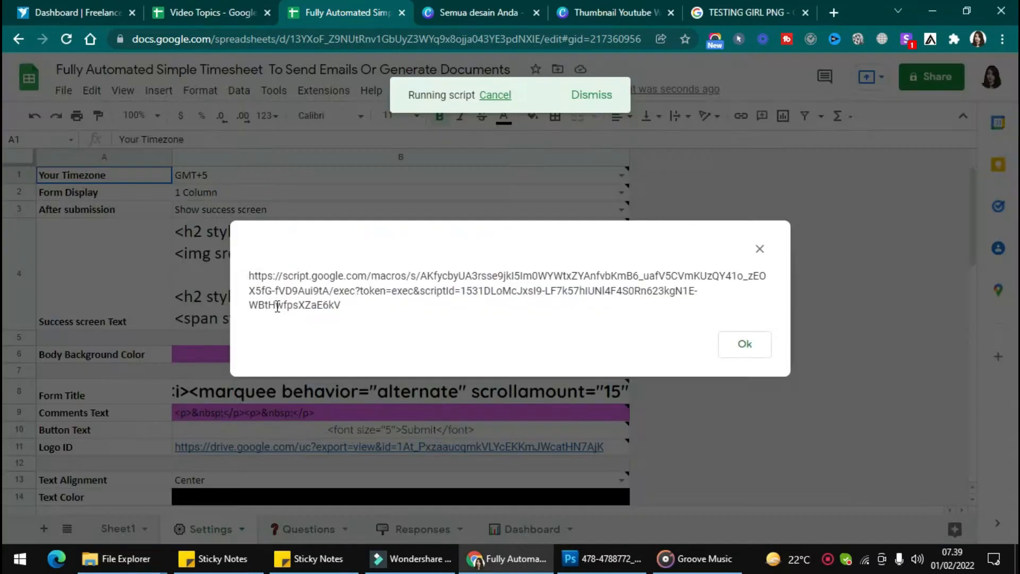
Copy the generated form link, open it in a new browser tab and look over the web form.
{"action": "left_click_drag", "start_coordinate": [241, 275], "coordinate": [381, 321]}
{"action": "key", "text": "ctrl+c"}
{"action": "key", "text": "ctrl+t"}
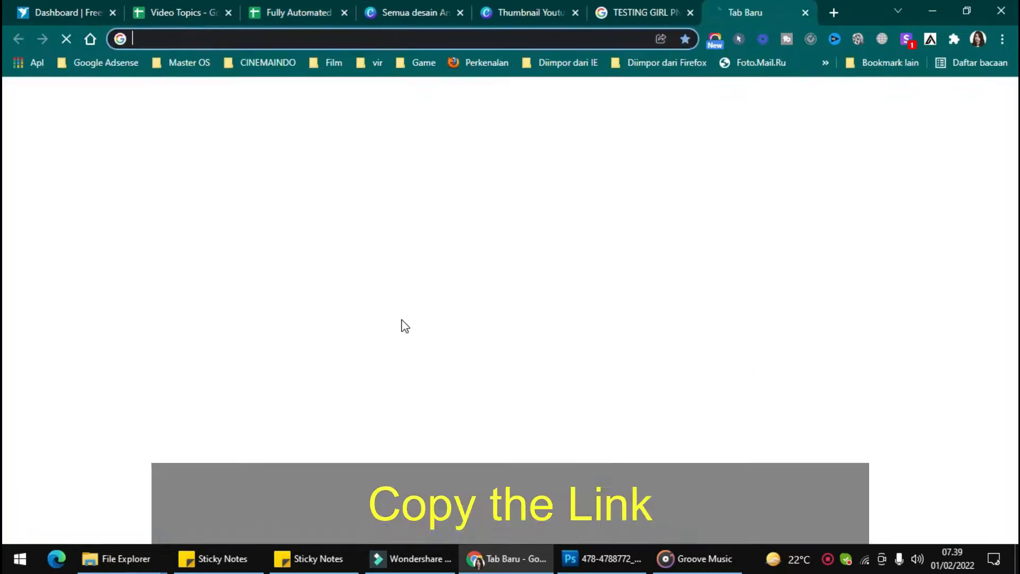
{"action": "key", "text": "ctrl+v"}
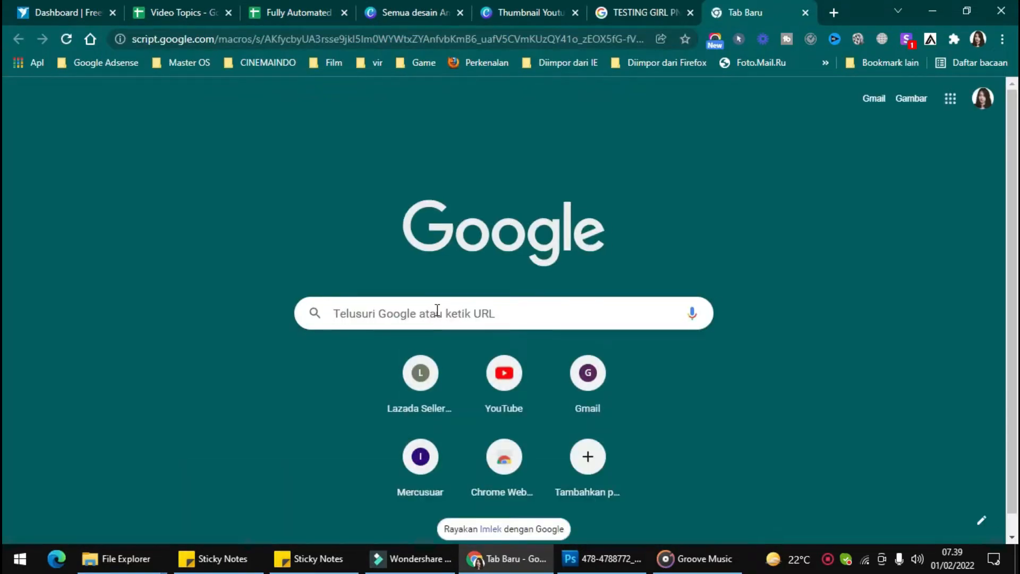
{"action": "key", "text": "Return"}
{"action": "scroll", "coordinate": [454, 289], "scroll_direction": "down", "scroll_amount": 5}
{"action": "scroll", "coordinate": [458, 285], "scroll_direction": "up", "scroll_amount": 5}
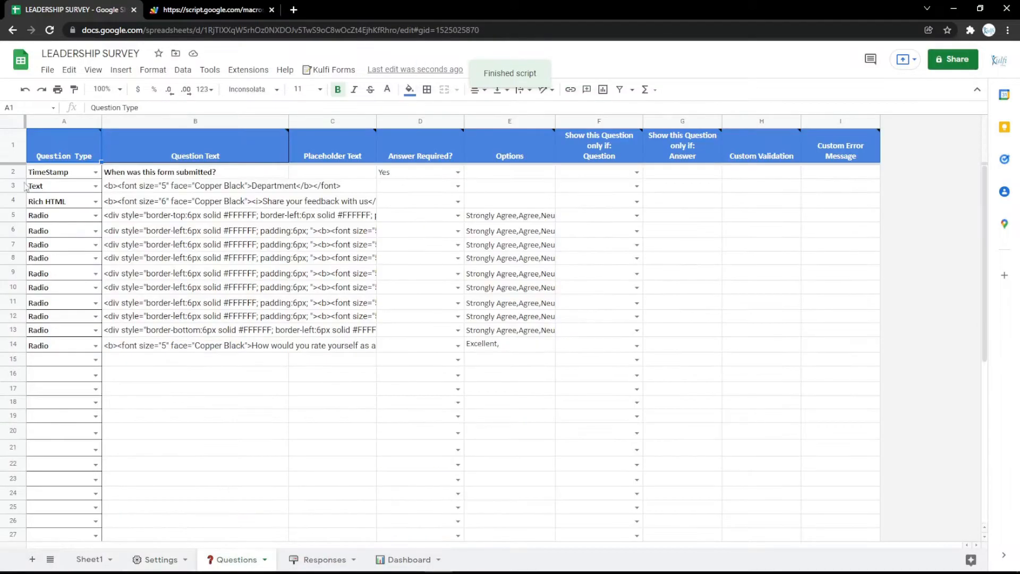
Insert a row above the Department question on the Questions sheet and set its question type to Text.
{"action": "left_click", "coordinate": [15, 186]}
{"action": "right_click", "coordinate": [14, 186]}
{"action": "left_click", "coordinate": [58, 281]}
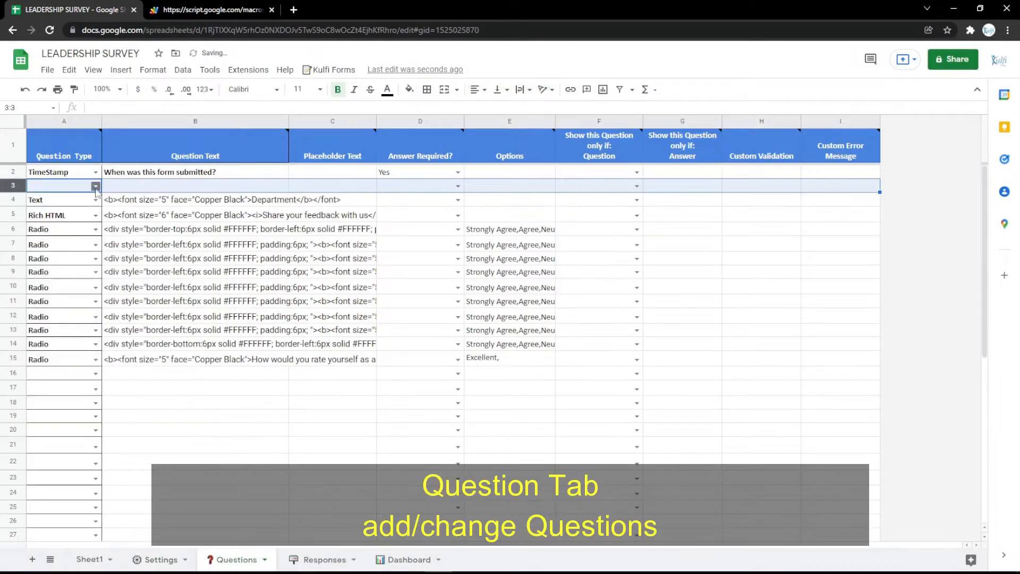
{"action": "left_click", "coordinate": [96, 186]}
{"action": "left_click", "coordinate": [65, 233]}
Copy the Department question's formatted text into B3 with the label changed to Name, and reload the web form to check it.
{"action": "left_click", "coordinate": [173, 201]}
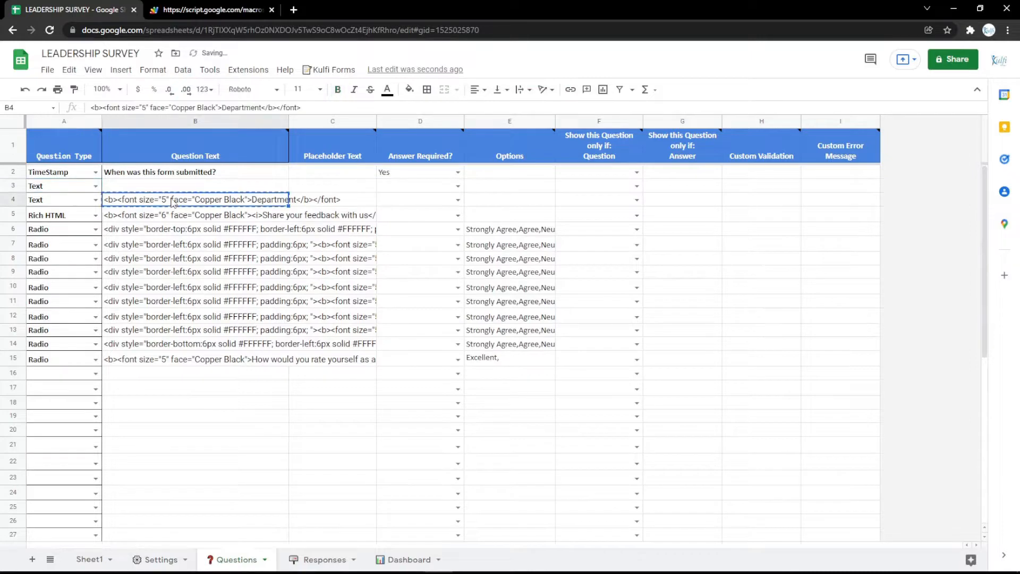
{"action": "left_click", "coordinate": [174, 187]}
{"action": "key", "text": "ctrl+v"}
{"action": "double_click", "coordinate": [263, 185]}
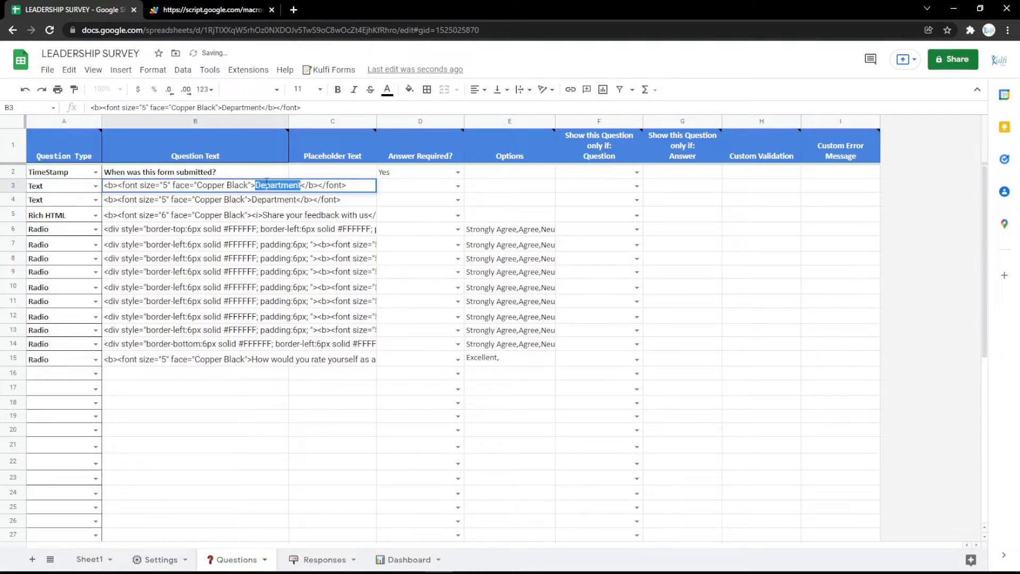
{"action": "key", "text": "Return"}
{"action": "left_click", "coordinate": [212, 6]}
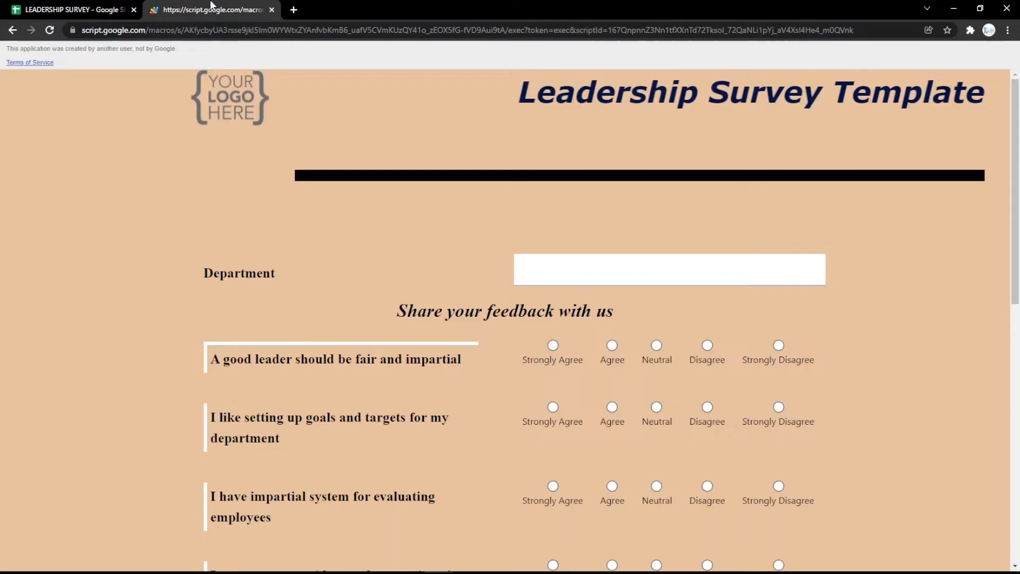
{"action": "key", "text": "F5"}
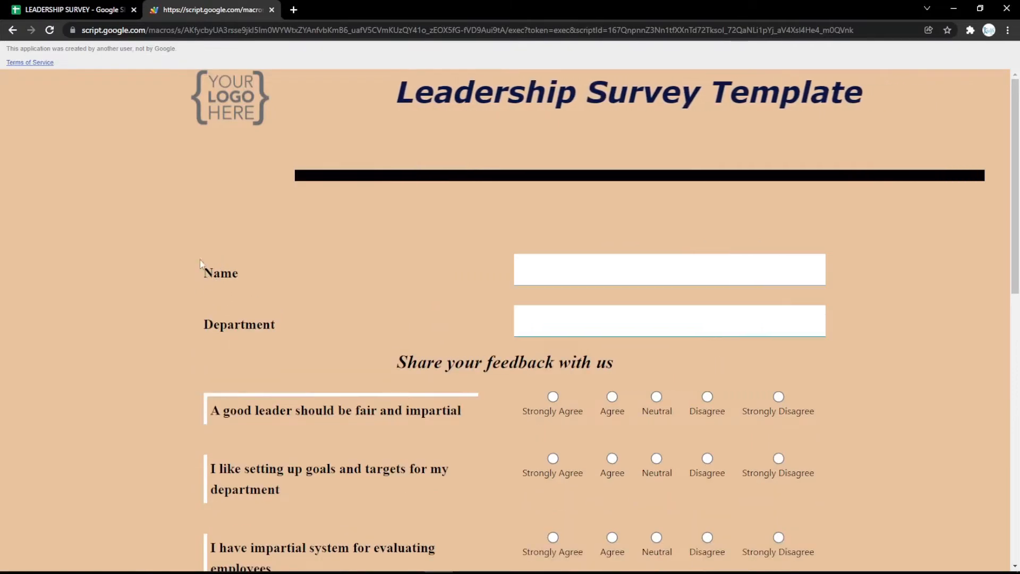
In the survey spreadsheet, turn the row 3 question into an Email question labelled Email, and reload the web form.
{"action": "left_click", "coordinate": [85, 12]}
{"action": "left_click", "coordinate": [95, 186]}
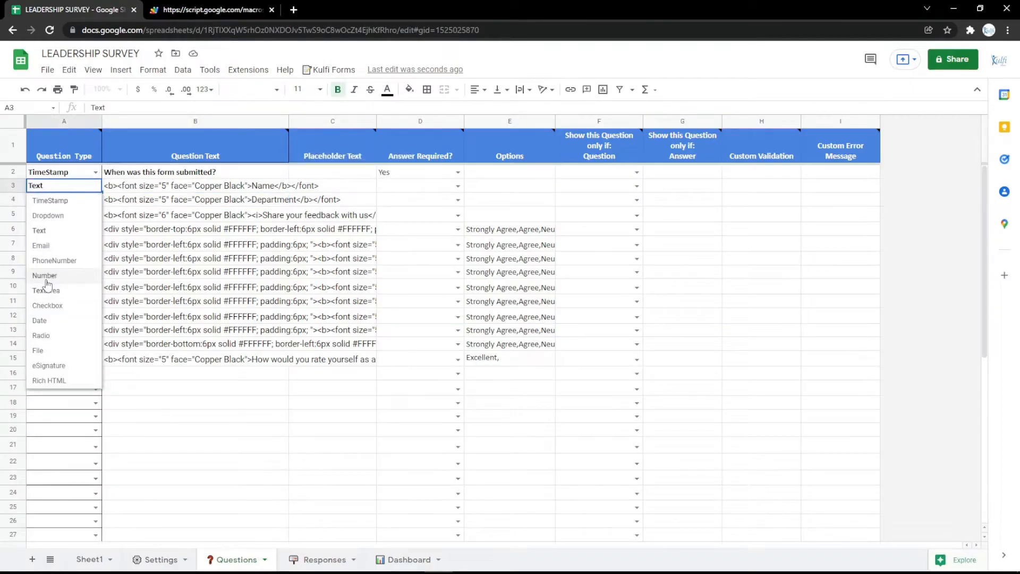
{"action": "left_click", "coordinate": [41, 246]}
{"action": "left_click", "coordinate": [276, 184]}
{"action": "double_click", "coordinate": [275, 185]}
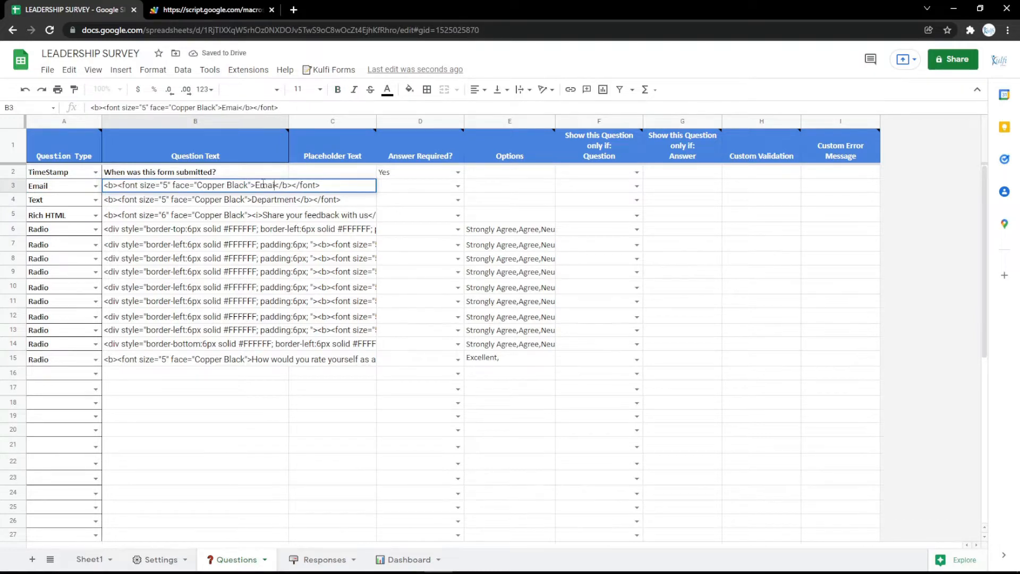
{"action": "type", "text": "l"}
{"action": "key", "text": "Return"}
{"action": "key", "text": "ctrl+Tab"}
{"action": "key", "text": "F5"}
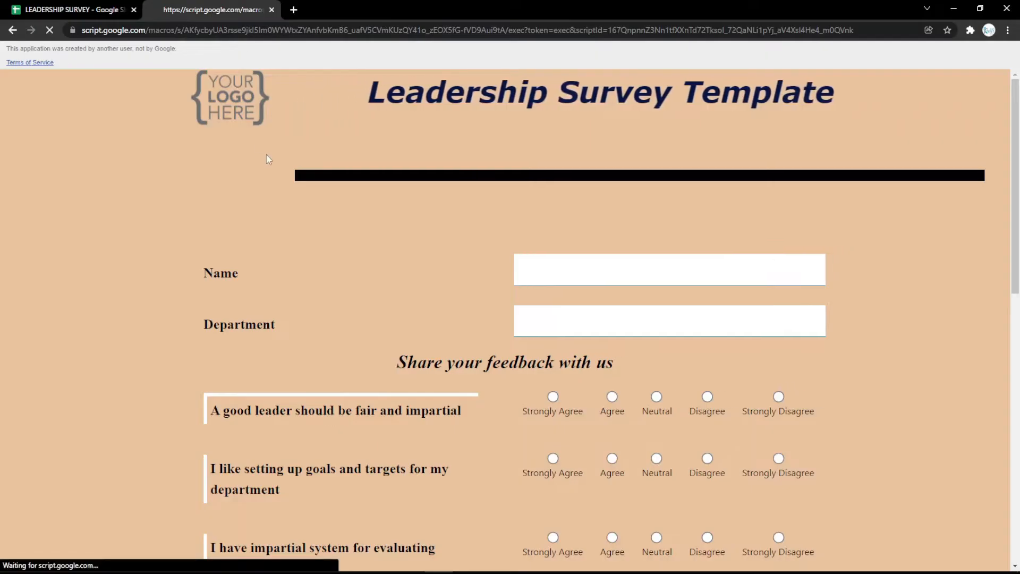
Change the row 3 question to type PhoneNumber with the label Phone Number, and reload the web form.
{"action": "left_click", "coordinate": [112, 6]}
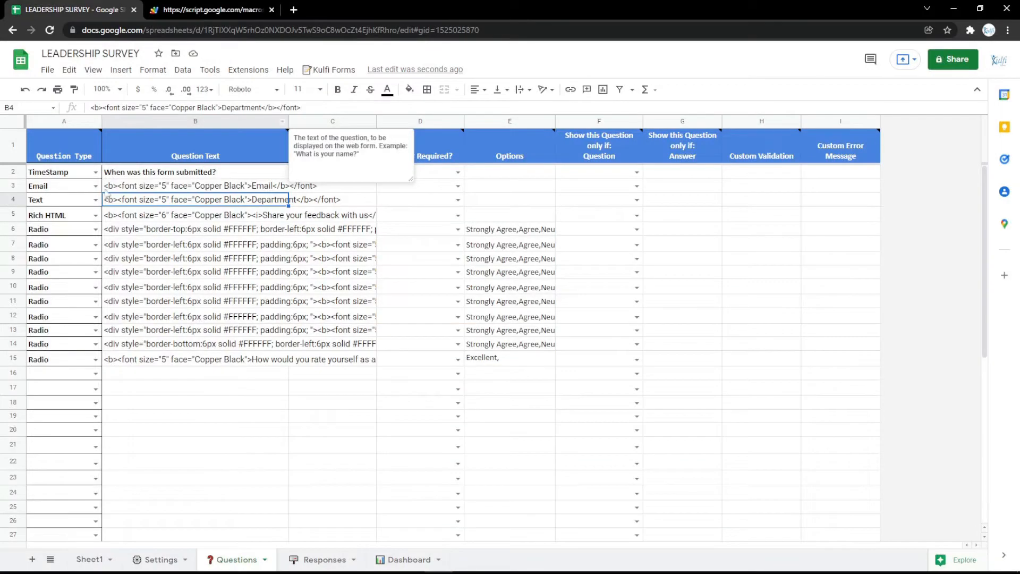
{"action": "left_click", "coordinate": [96, 185]}
{"action": "left_click", "coordinate": [47, 261]}
{"action": "left_click", "coordinate": [271, 186]}
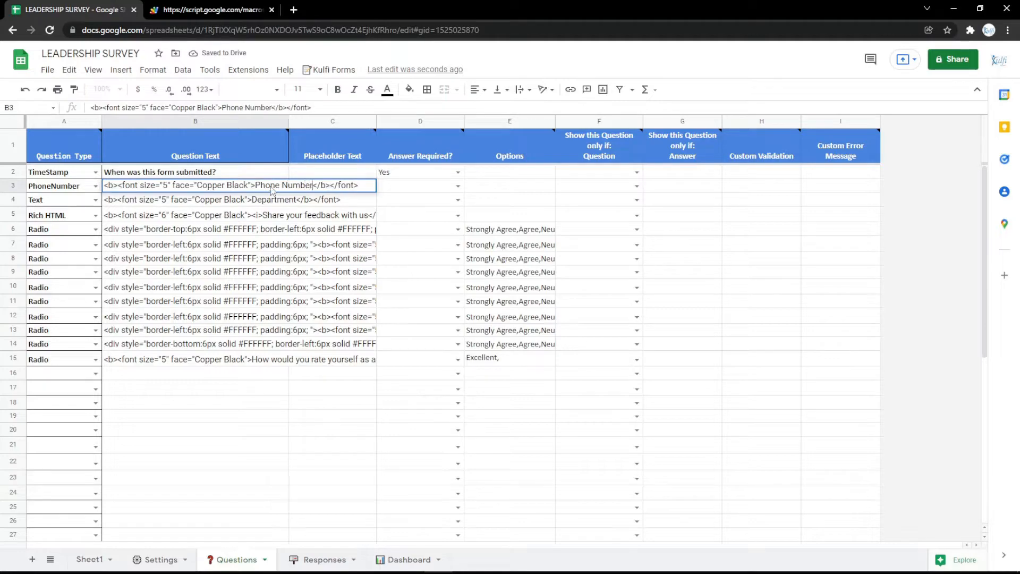
{"action": "key", "text": "Return"}
{"action": "left_click", "coordinate": [213, 9]}
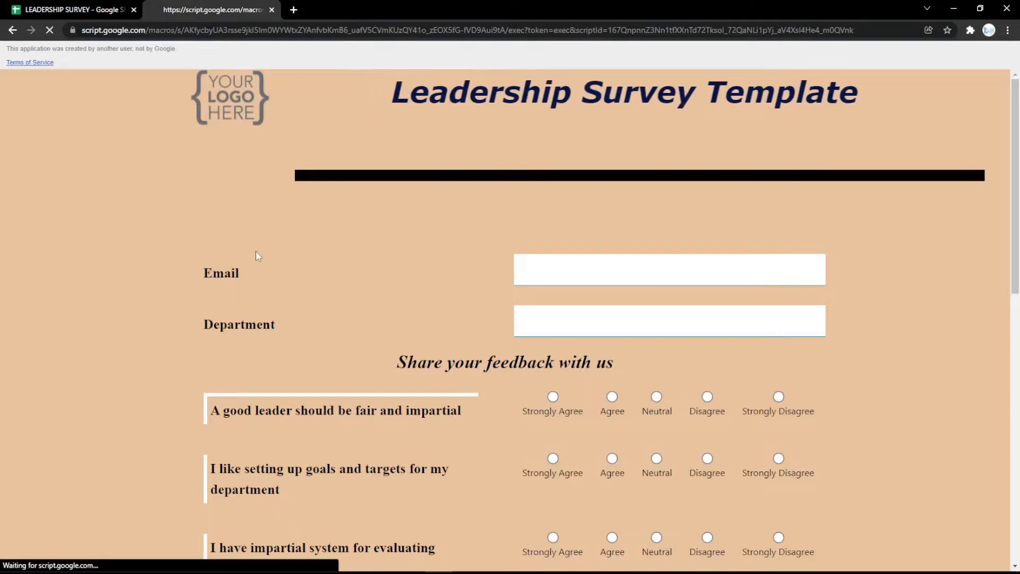
Return to the survey spreadsheet and set the row 3 question type to Number.
{"action": "left_click", "coordinate": [74, 10]}
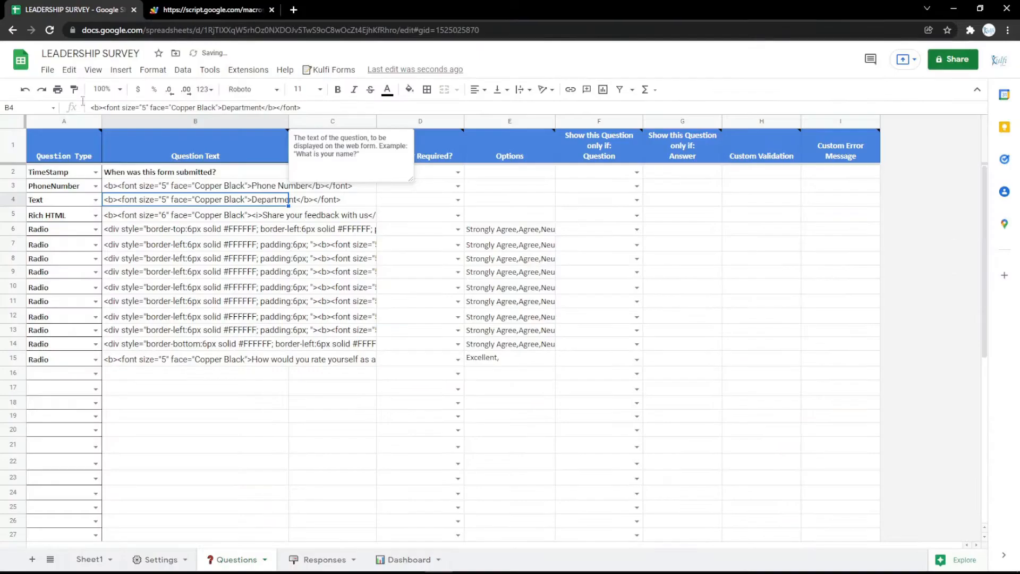
{"action": "left_click", "coordinate": [95, 186]}
{"action": "left_click", "coordinate": [63, 277]}
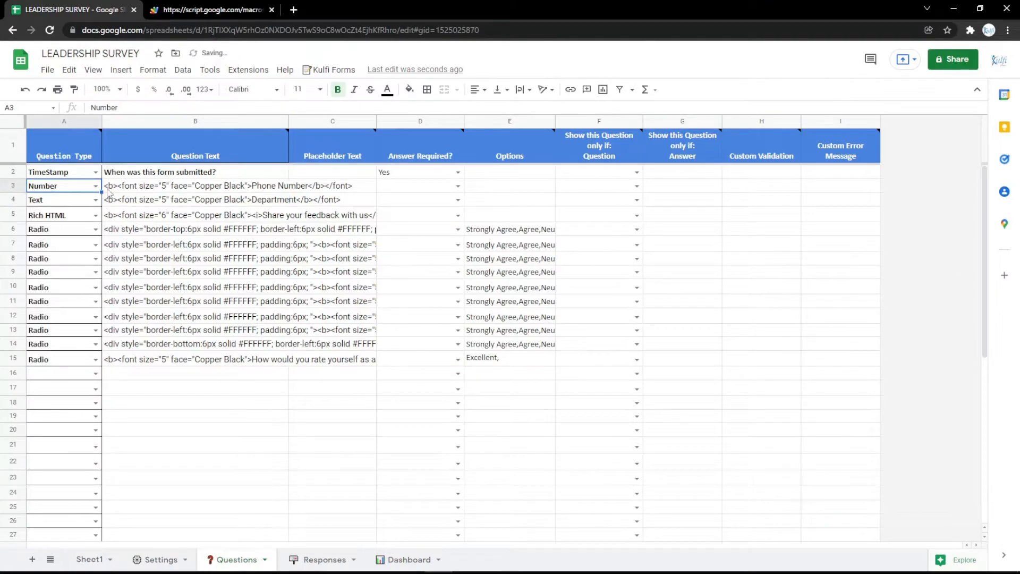
Change the row 3 question to type TextArea with the label Address, and reload the web form.
{"action": "type", "text": "PhoneNumber"}
{"action": "left_click", "coordinate": [47, 290]}
{"action": "double_click", "coordinate": [263, 181]}
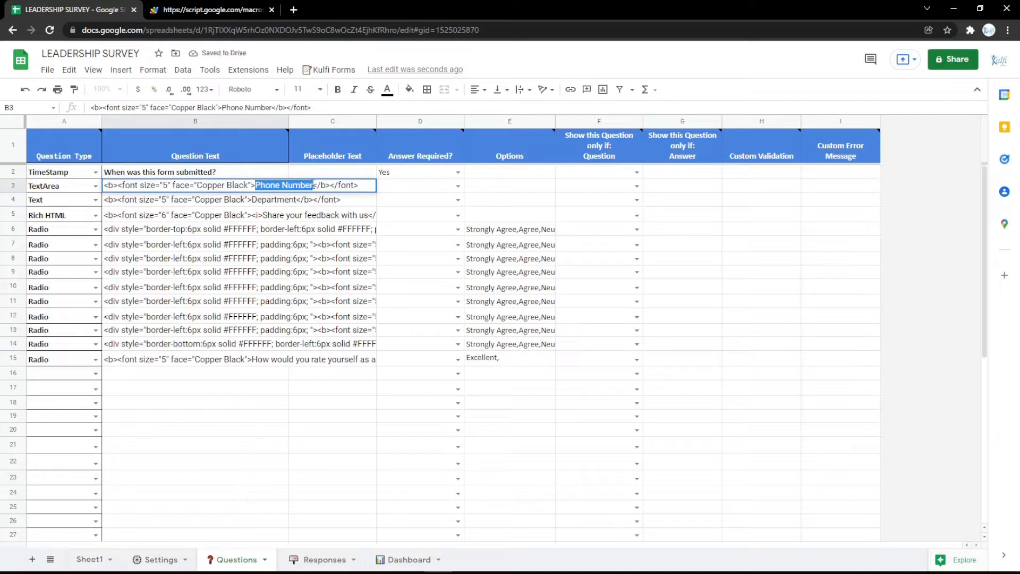
{"action": "type", "text": "s"}
{"action": "key", "text": "Return"}
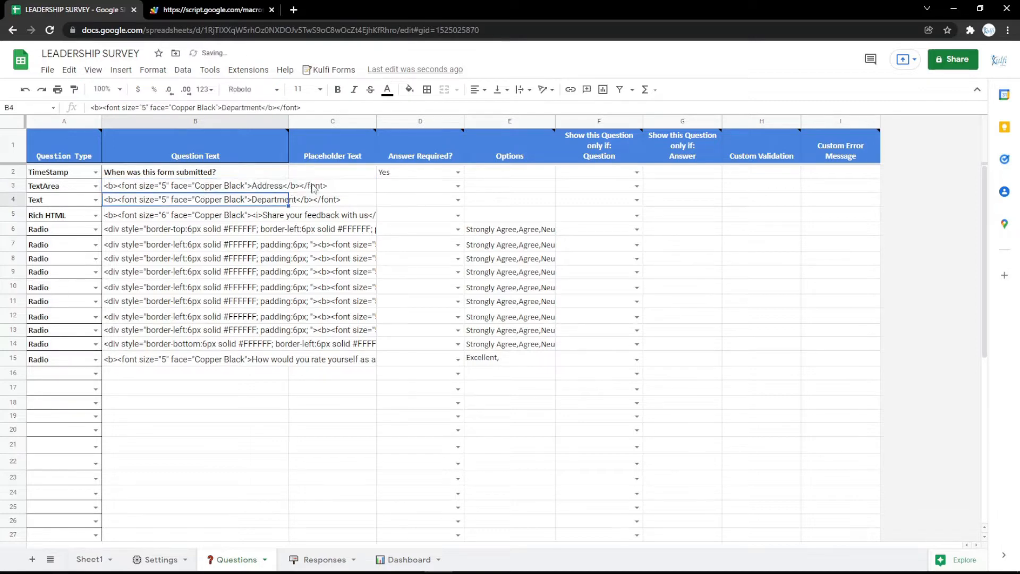
{"action": "key", "text": "ctrl+Tab"}
{"action": "key", "text": "F5"}
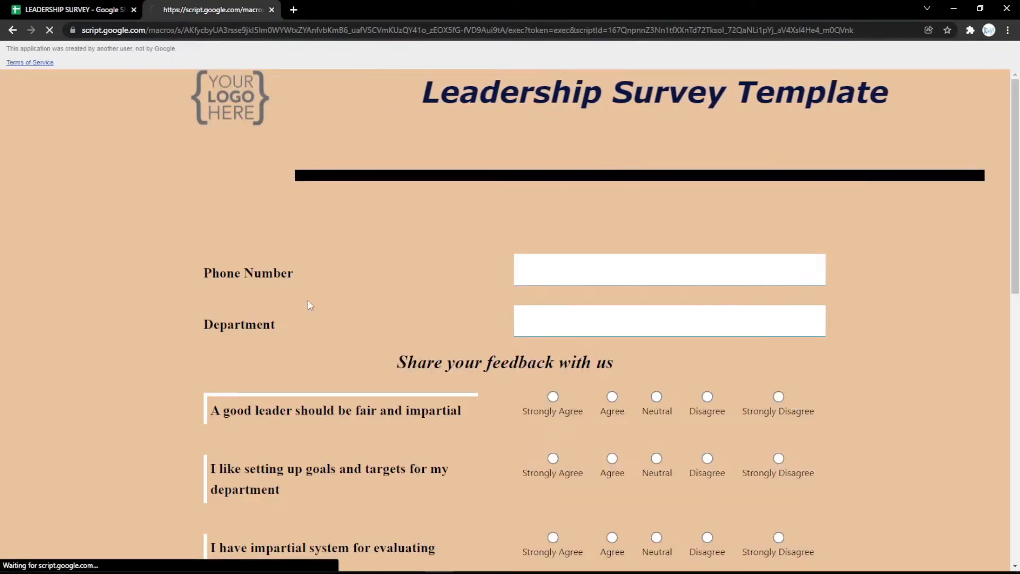
In the survey spreadsheet, change the row 3 question to type Date with the label Date.
{"action": "left_click", "coordinate": [58, 9]}
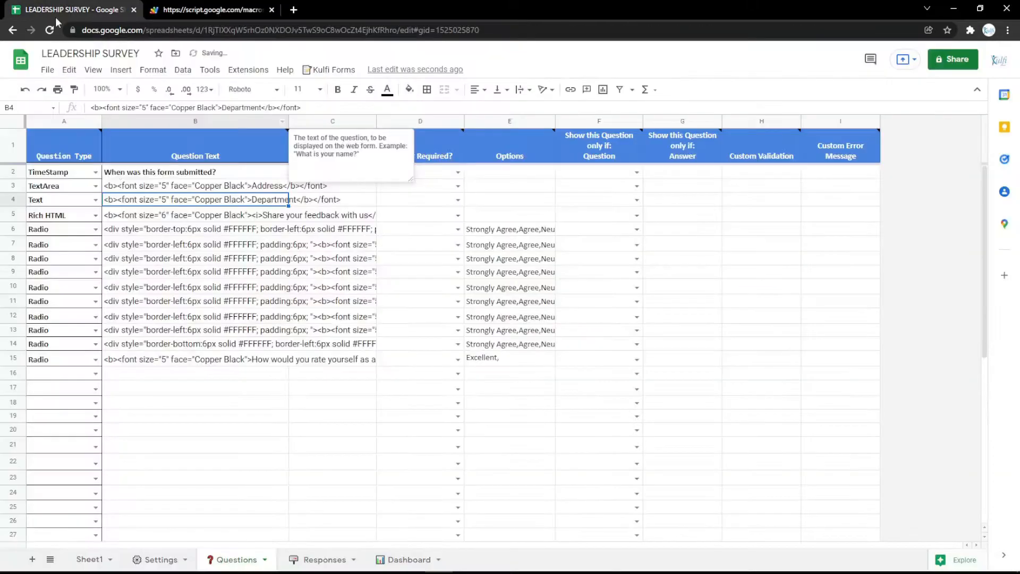
{"action": "left_click", "coordinate": [95, 185]}
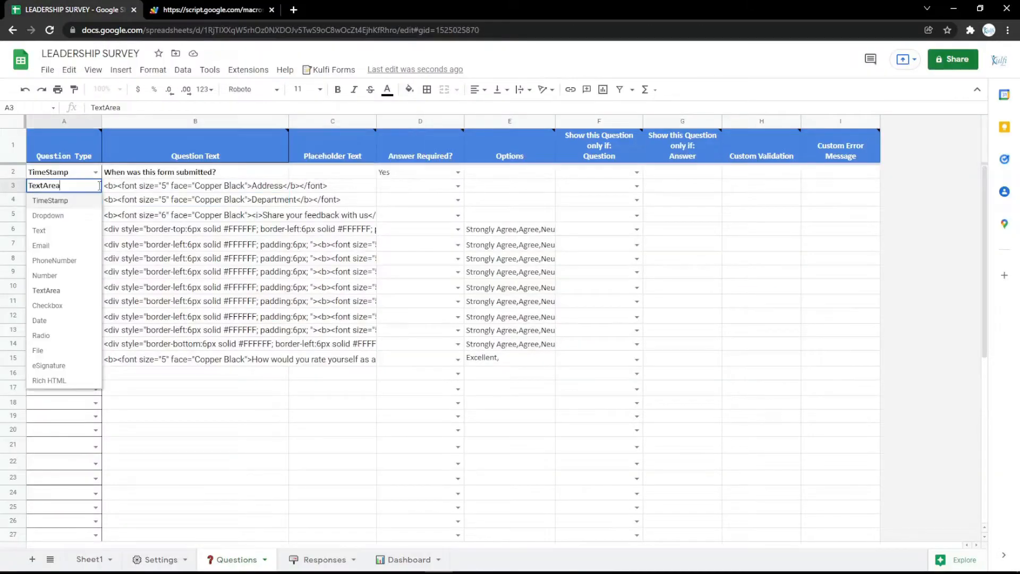
{"action": "left_click", "coordinate": [64, 307]}
{"action": "left_click", "coordinate": [96, 187]}
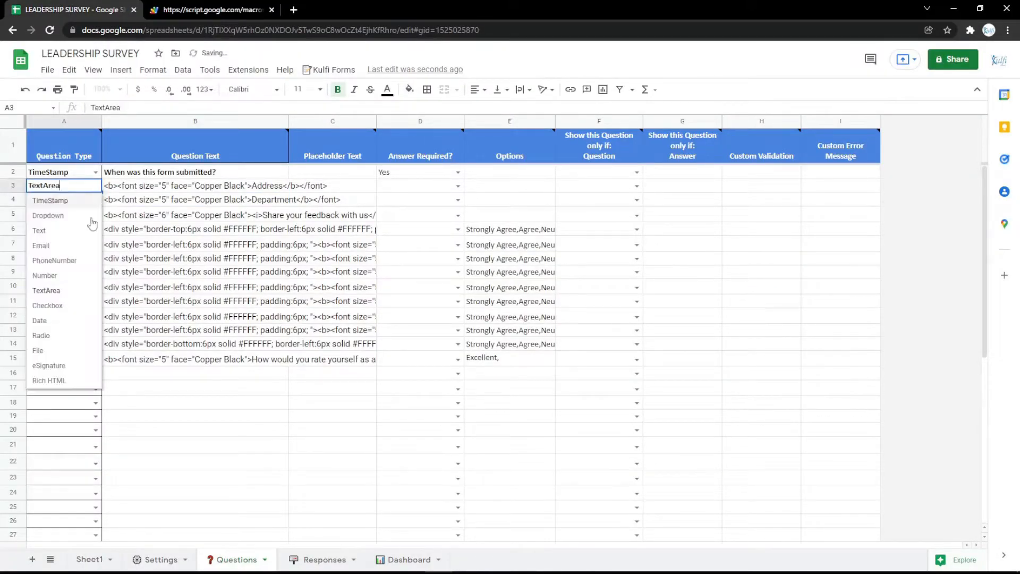
{"action": "left_click", "coordinate": [56, 320]}
{"action": "left_click", "coordinate": [266, 186]}
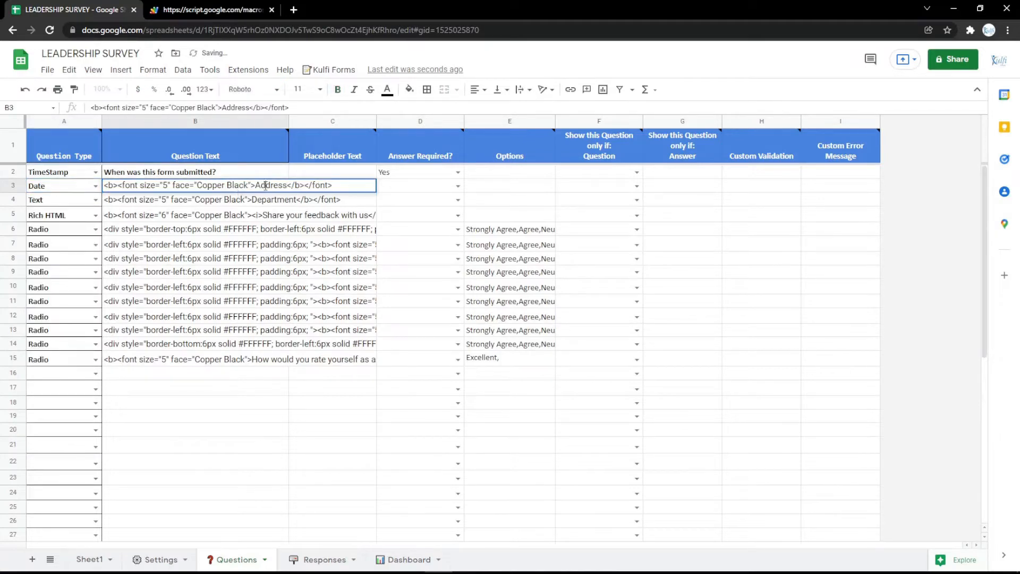
{"action": "left_click", "coordinate": [261, 242]}
Reload the web form and check the calendar picker of the Date question.
{"action": "left_click", "coordinate": [250, 7]}
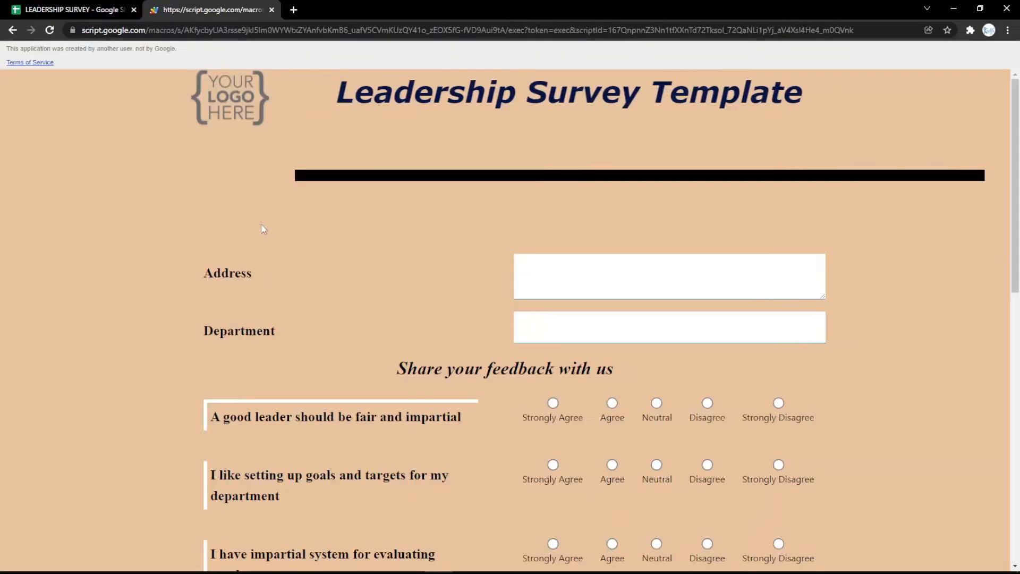
{"action": "key", "text": "F5"}
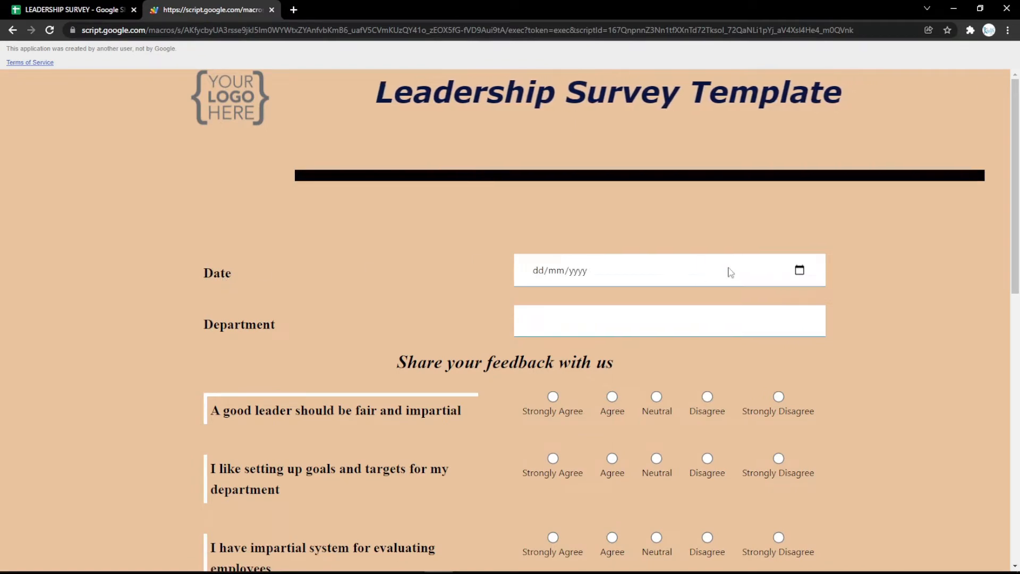
{"action": "left_click", "coordinate": [800, 270]}
{"action": "left_click", "coordinate": [381, 159]}
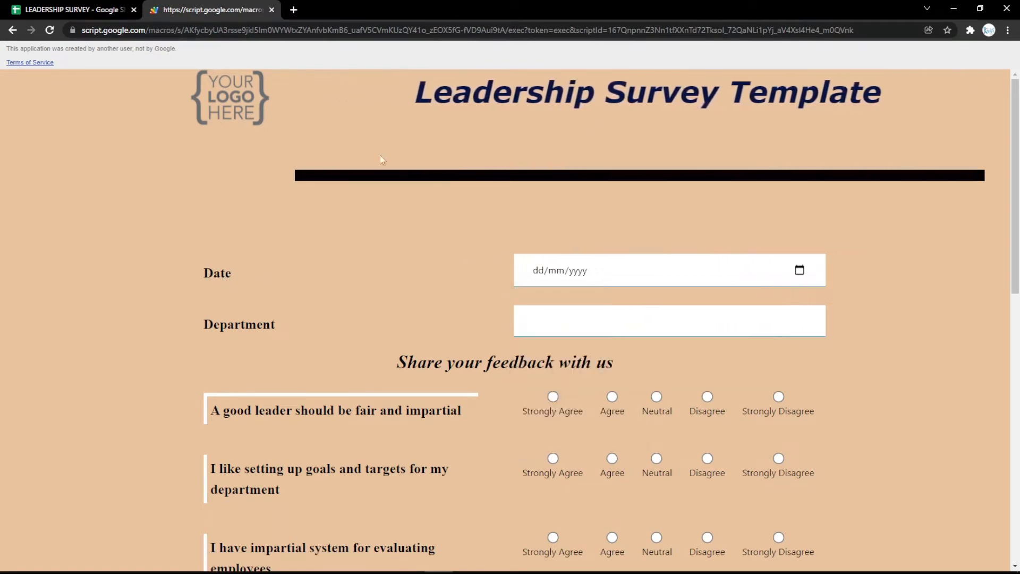
Return to the survey spreadsheet and change the row 3 question to type Radio with the label Gender.
{"action": "left_click", "coordinate": [63, 8]}
{"action": "left_click", "coordinate": [95, 186]}
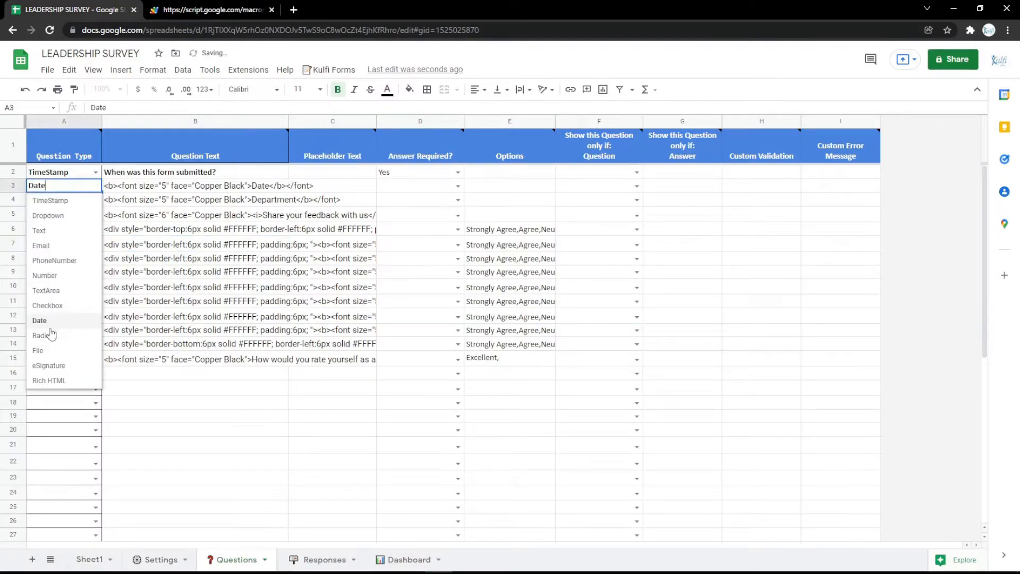
{"action": "left_click", "coordinate": [40, 329]}
{"action": "left_click", "coordinate": [203, 187]}
{"action": "double_click", "coordinate": [289, 184]}
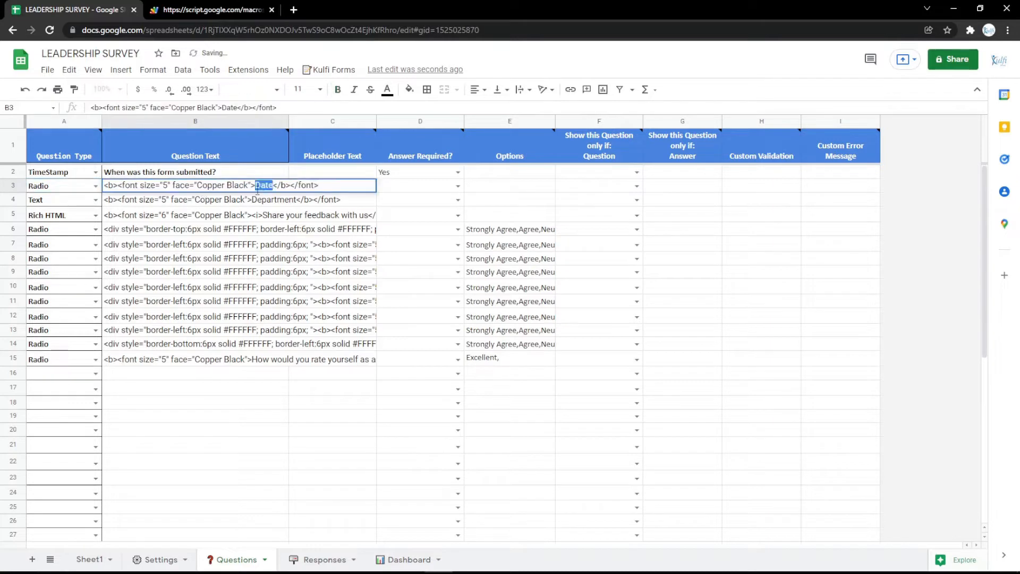
{"action": "type", "text": "er"}
{"action": "key", "text": "Return"}
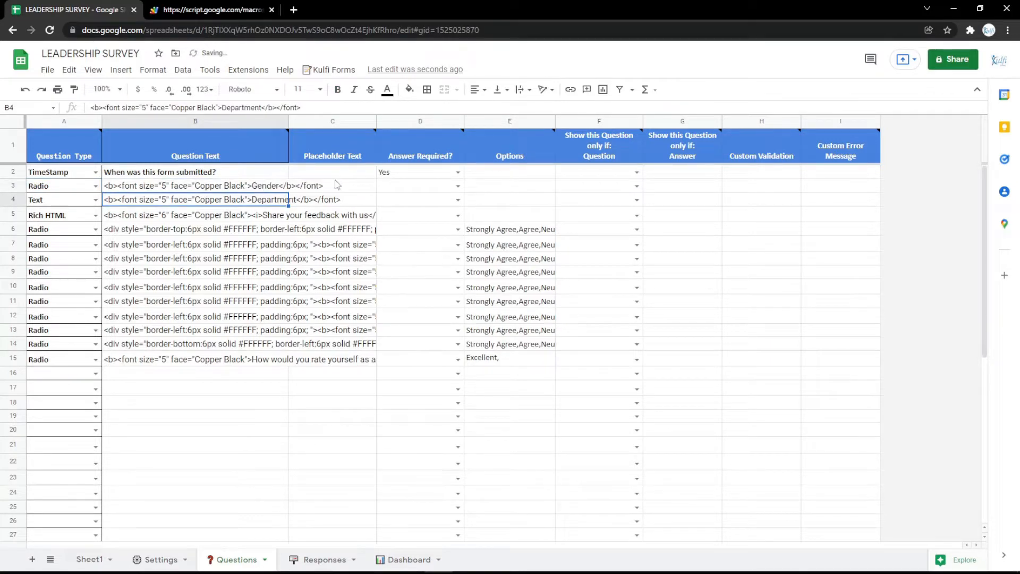
Enter Male, Female as the answer options of the Gender question and reload the web form.
{"action": "left_click", "coordinate": [474, 189]}
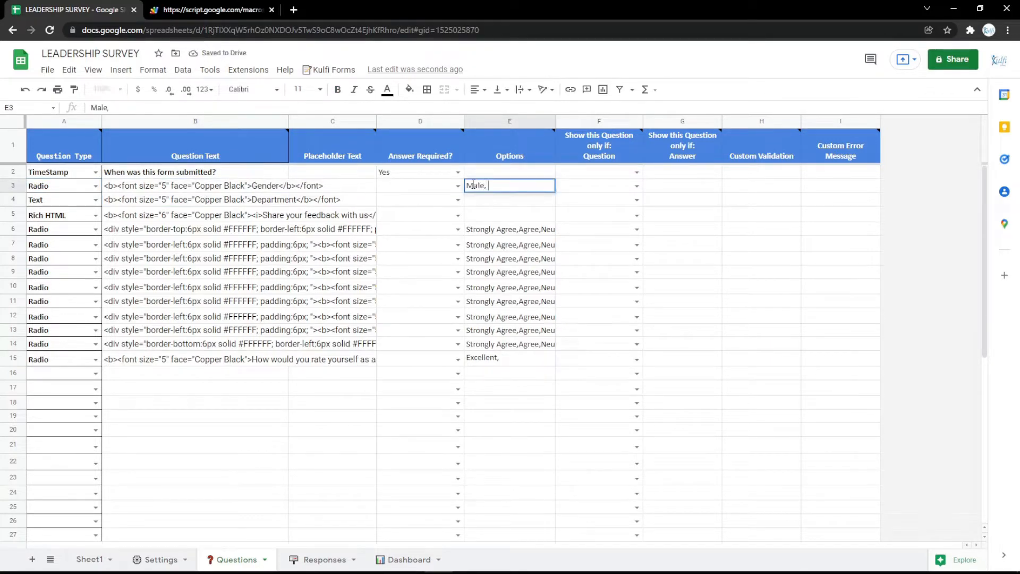
{"action": "type", "text": "Male, Female"}
{"action": "key", "text": "Return"}
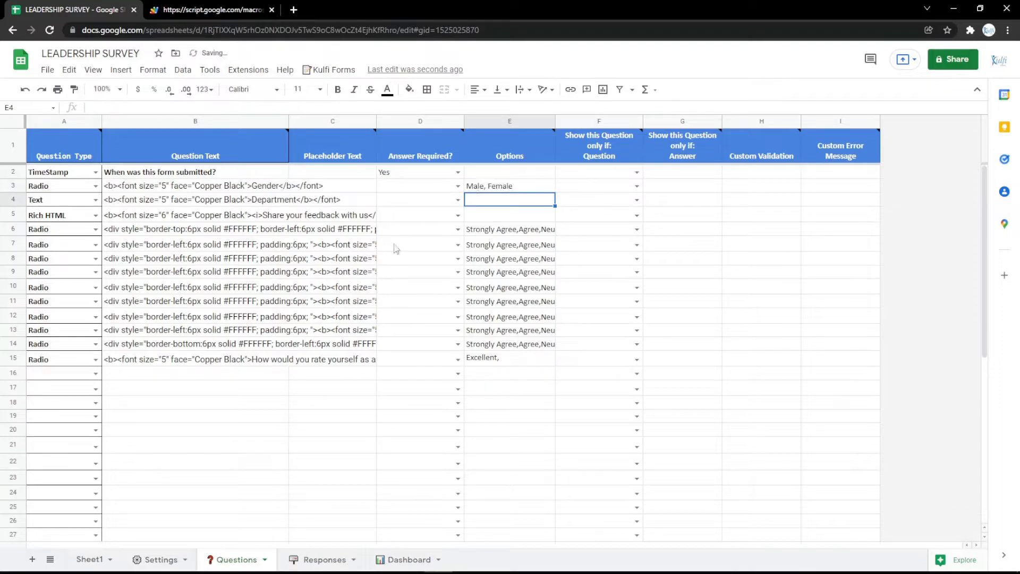
{"action": "left_click", "coordinate": [169, 9]}
{"action": "key", "text": "F5"}
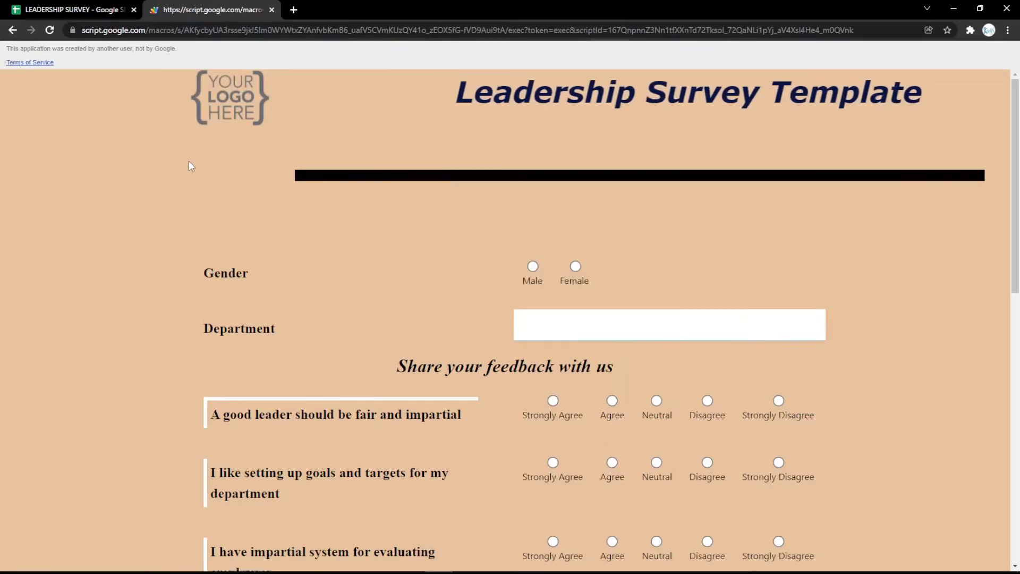
In the survey spreadsheet, change the row 3 question to type File with the label File, and clear its options.
{"action": "left_click", "coordinate": [92, 6]}
{"action": "left_click", "coordinate": [96, 186]}
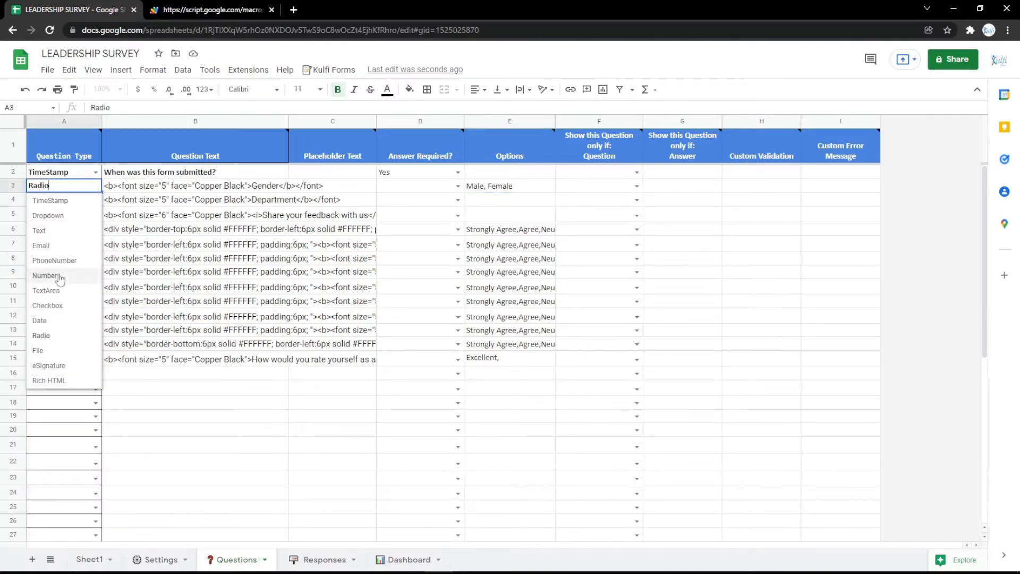
{"action": "left_click", "coordinate": [49, 351]}
{"action": "double_click", "coordinate": [271, 185]}
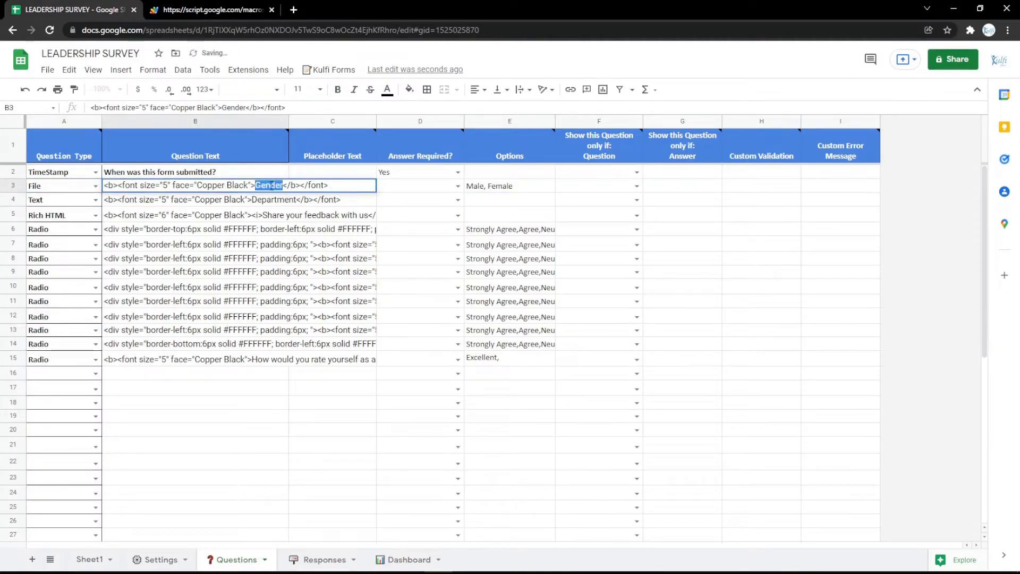
{"action": "type", "text": "File"}
{"action": "key", "text": "Return"}
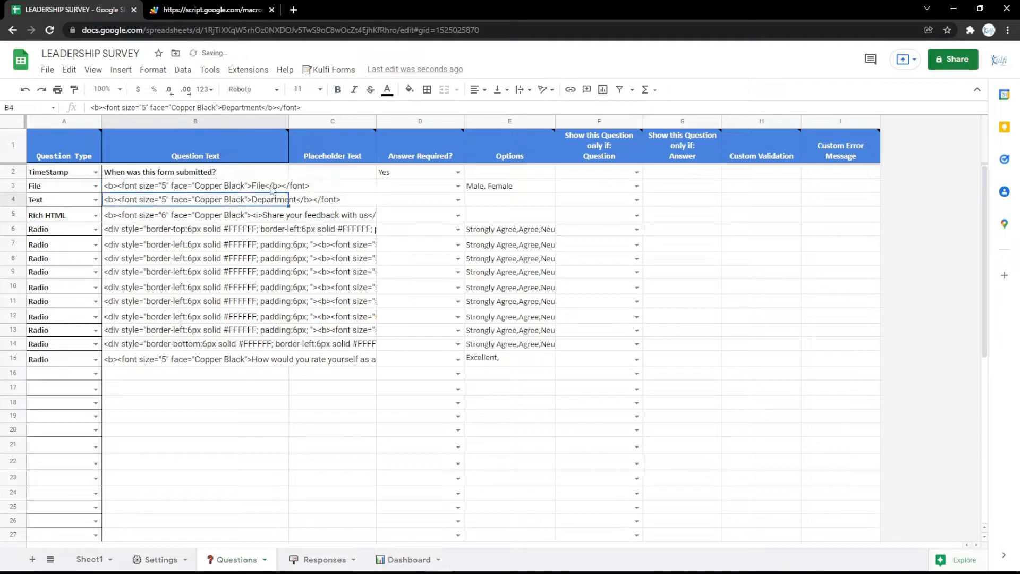
{"action": "left_click", "coordinate": [490, 188]}
{"action": "key", "text": "Delete"}
Reload the web form and upload the Identity image from the Music folder to the File question.
{"action": "left_click", "coordinate": [215, 8]}
{"action": "key", "text": "F5"}
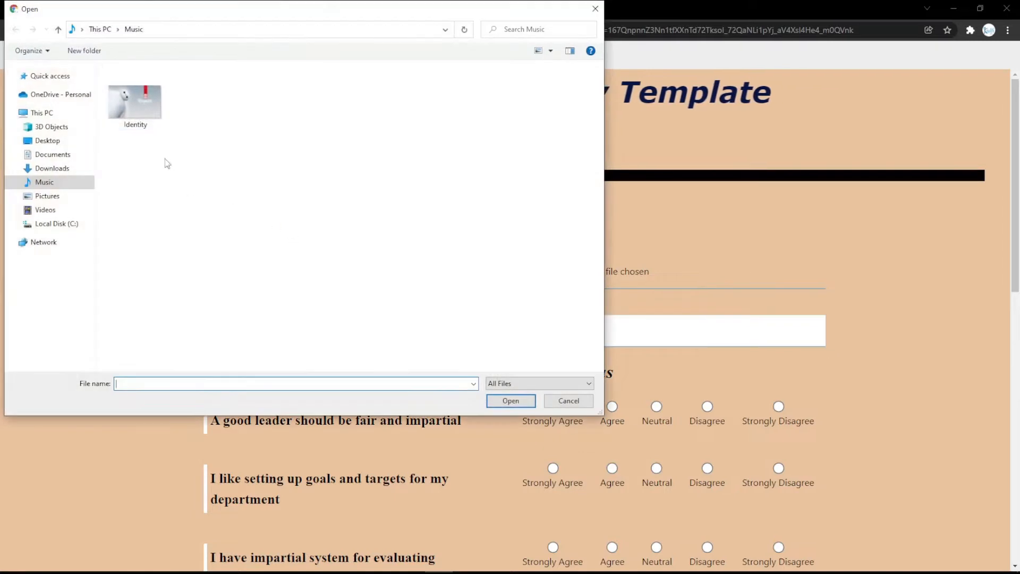
{"action": "double_click", "coordinate": [141, 118]}
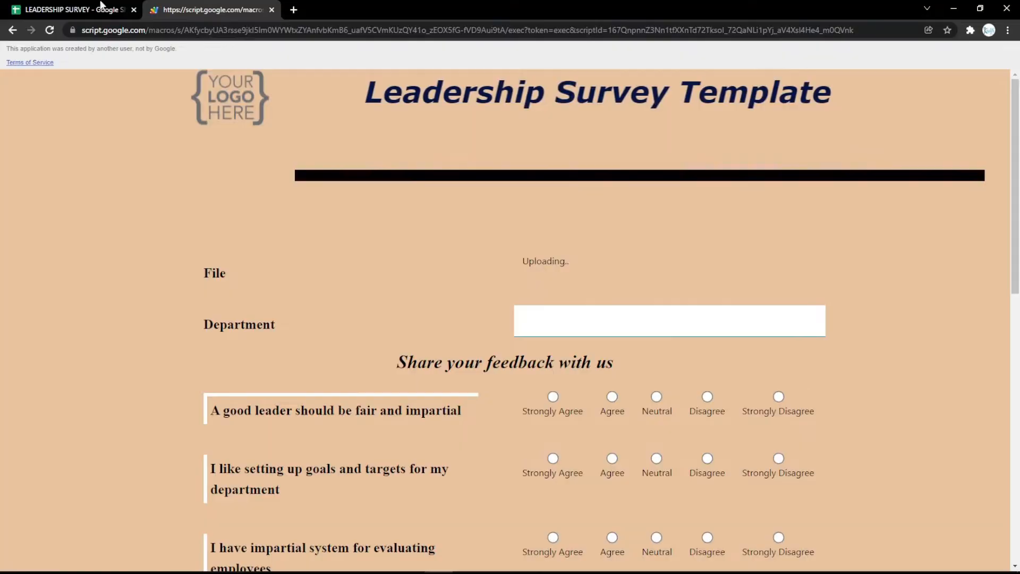
Return to the survey spreadsheet and change the row 3 question to type eSignature with the label Signature.
{"action": "left_click", "coordinate": [101, 9]}
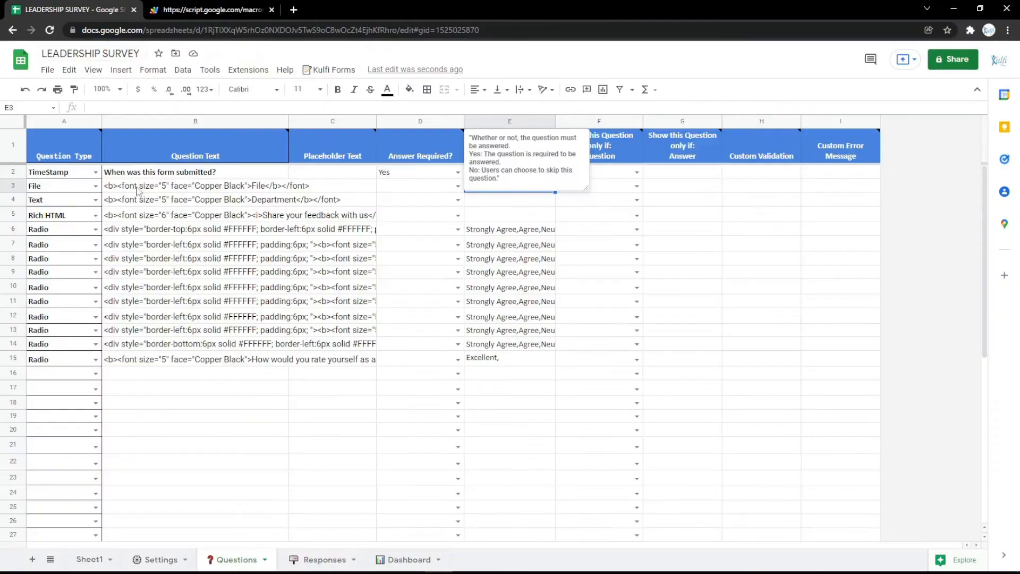
{"action": "left_click", "coordinate": [94, 187]}
{"action": "left_click", "coordinate": [49, 366]}
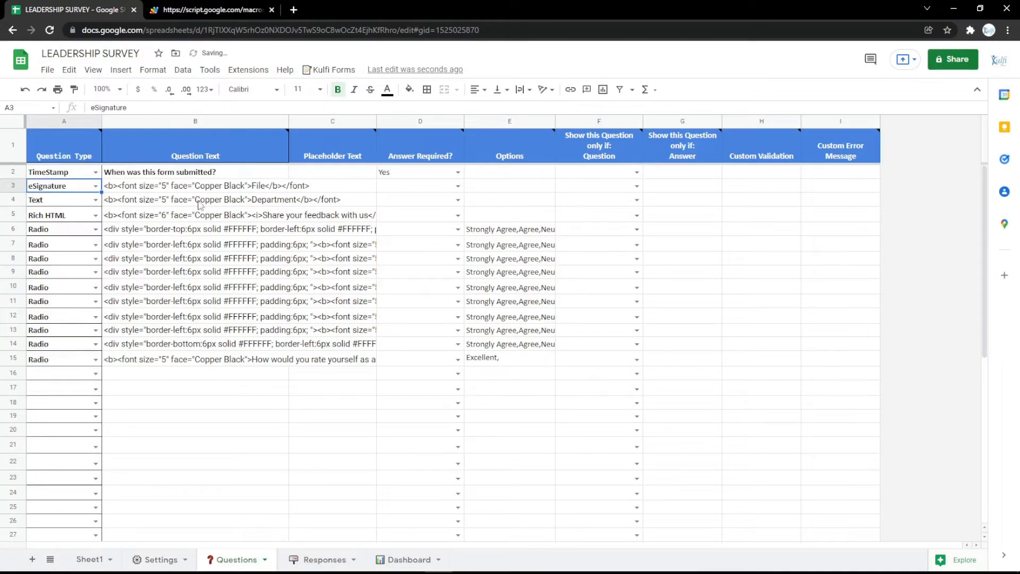
{"action": "double_click", "coordinate": [269, 184]}
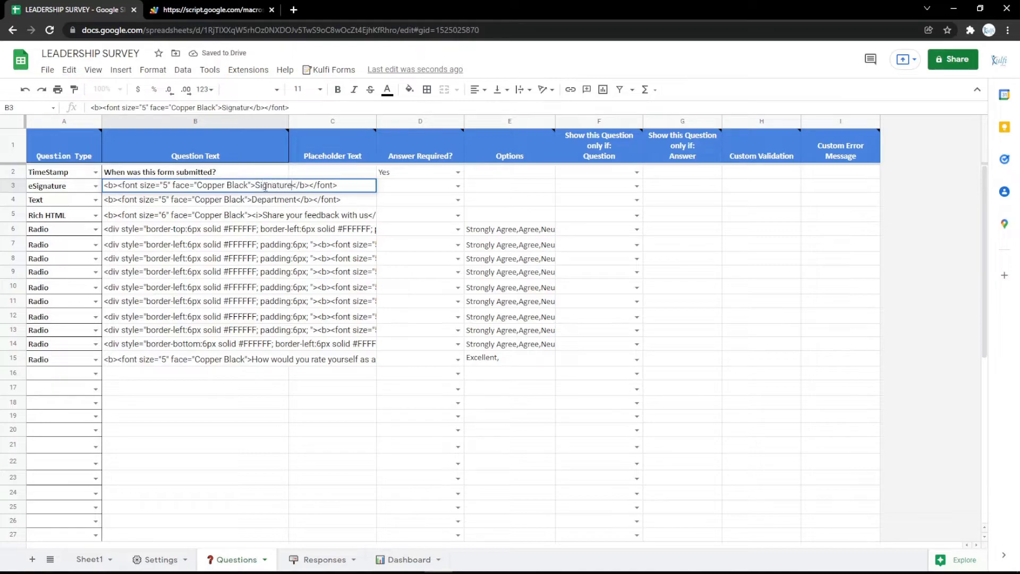
{"action": "key", "text": "Return"}
Reload the web form, draw a freehand test signature in the Signature field, and clear it.
{"action": "left_click", "coordinate": [246, 5]}
{"action": "key", "text": "F5"}
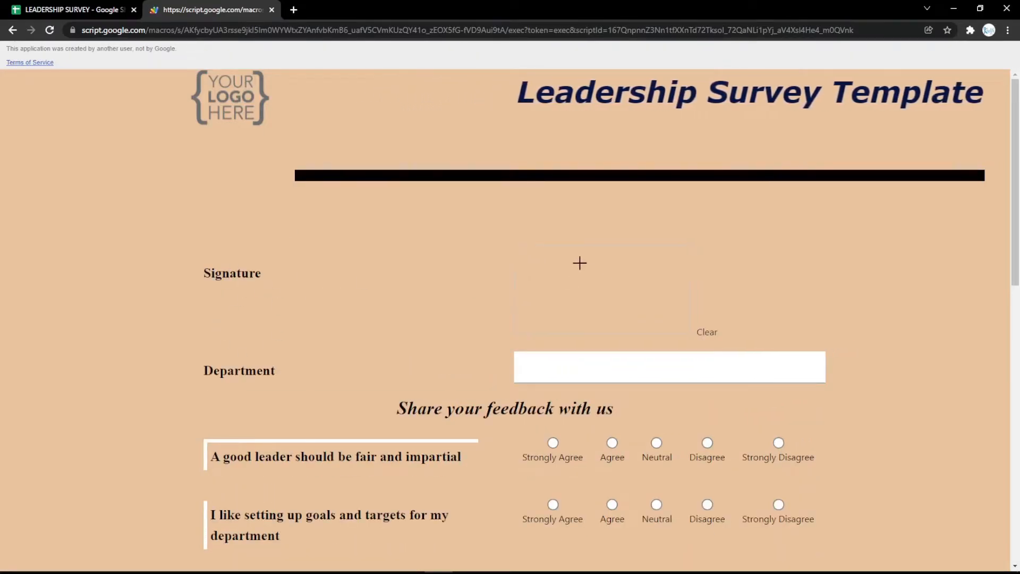
{"action": "mouse_move", "coordinate": [578, 266]}
{"action": "left_mouse_down"}
{"action": "mouse_move", "coordinate": [651, 301]}
{"action": "mouse_move", "coordinate": [661, 290]}
{"action": "mouse_move", "coordinate": [686, 317]}
{"action": "mouse_move", "coordinate": [641, 298]}
{"action": "mouse_move", "coordinate": [684, 326]}
{"action": "left_mouse_up"}
{"action": "left_click", "coordinate": [717, 334]}
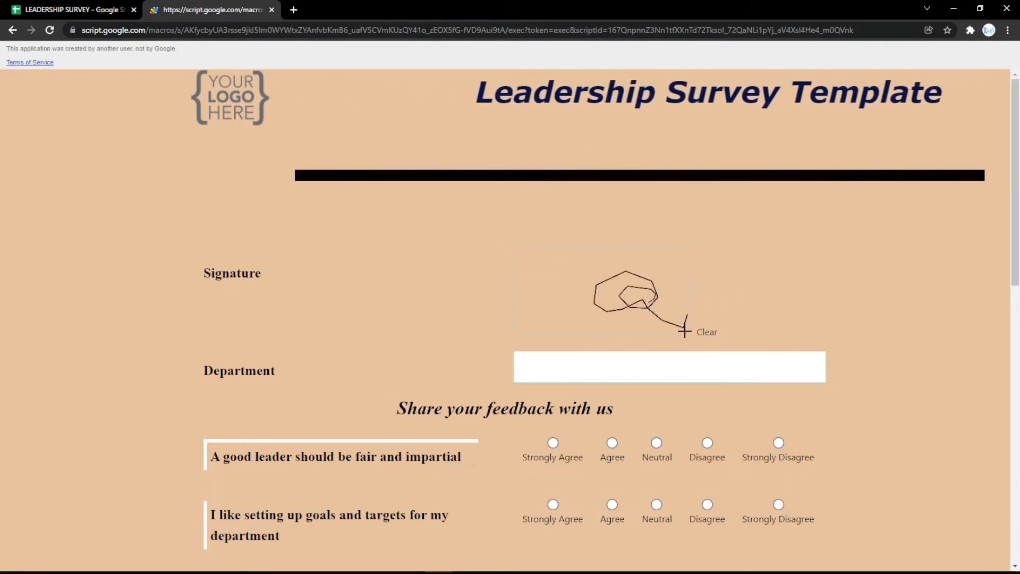
{"action": "left_click", "coordinate": [707, 332]}
In the survey spreadsheet, set the row 3 question type to Rich HTML and select its question text cell.
{"action": "left_click", "coordinate": [117, 9]}
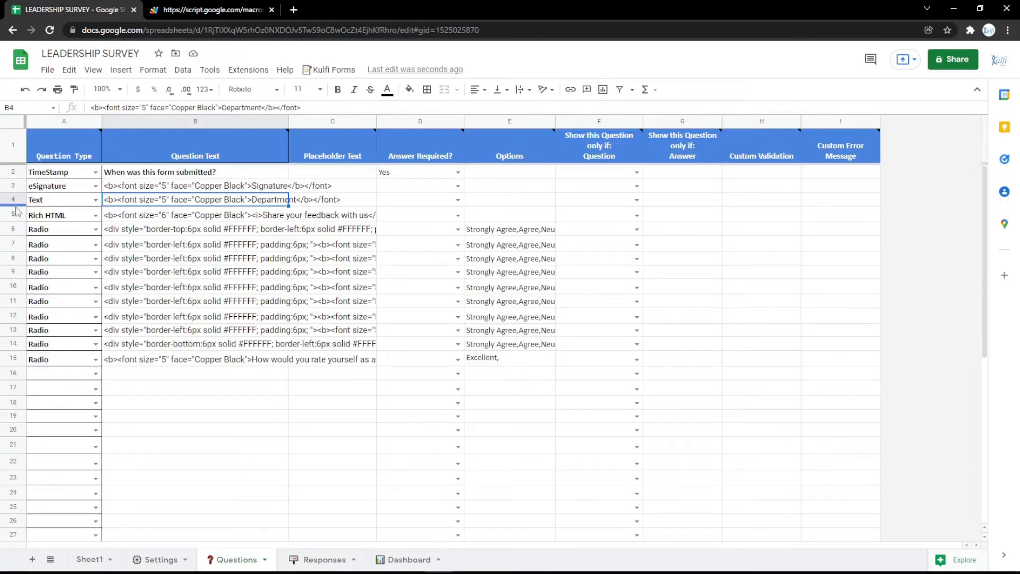
{"action": "left_click", "coordinate": [95, 186]}
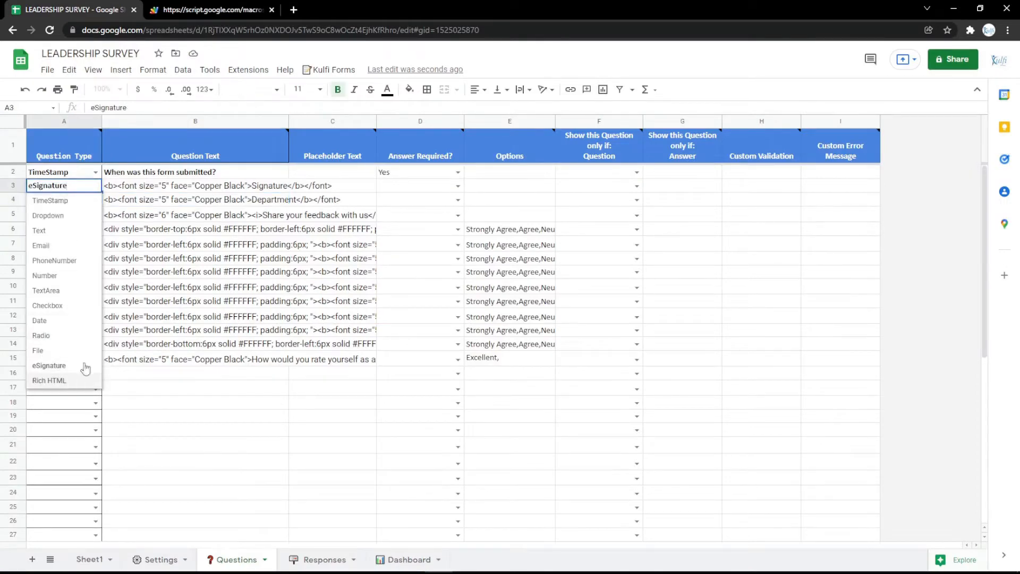
{"action": "left_click", "coordinate": [59, 380]}
{"action": "double_click", "coordinate": [266, 185]}
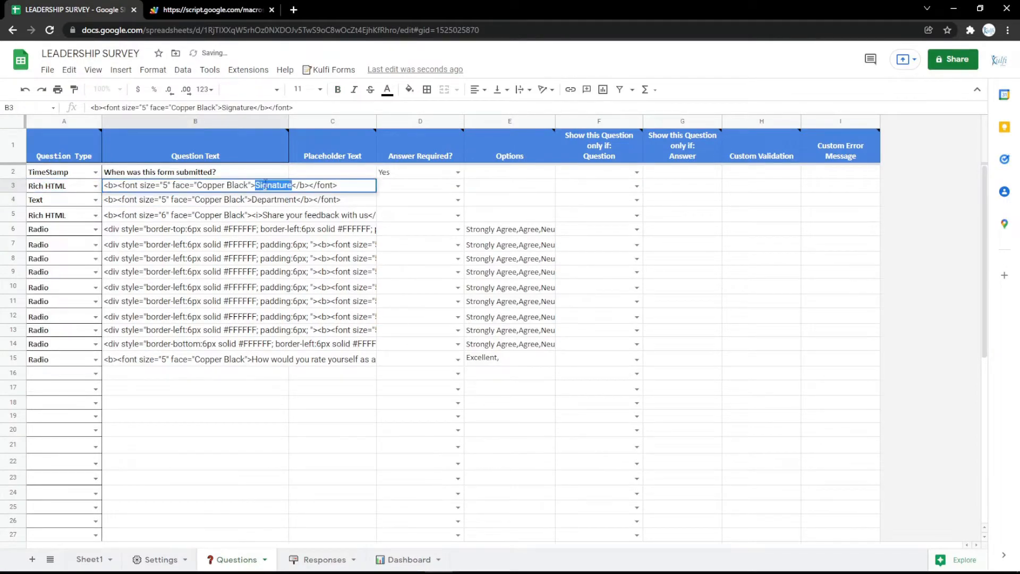
{"action": "left_click", "coordinate": [262, 213]}
{"action": "left_click", "coordinate": [205, 195]}
{"action": "left_click", "coordinate": [201, 188]}
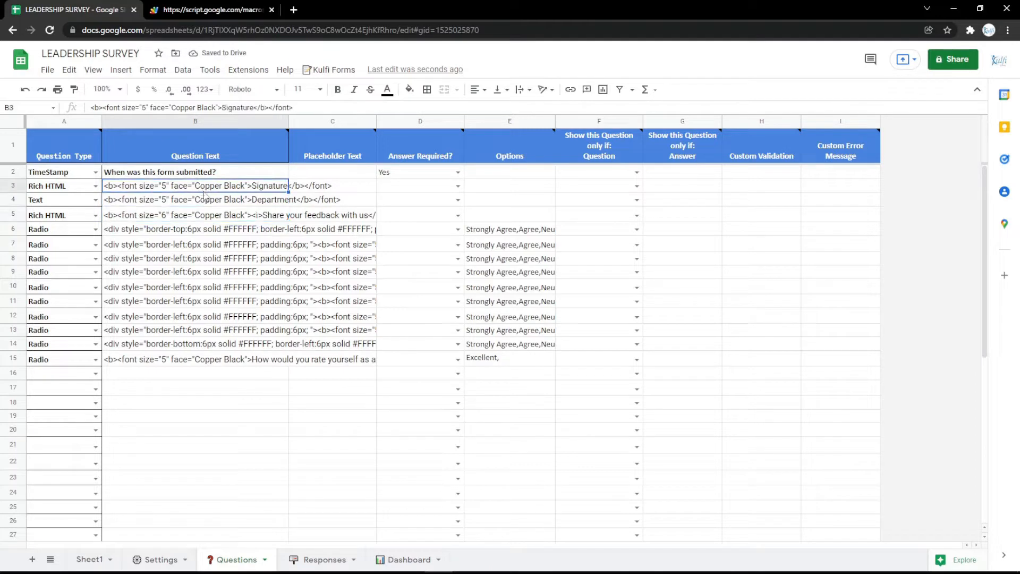
Open Google Maps in a new browser tab, find Google Indonesia, and copy the HTML code for embedding its map.
{"action": "left_click", "coordinate": [296, 9]}
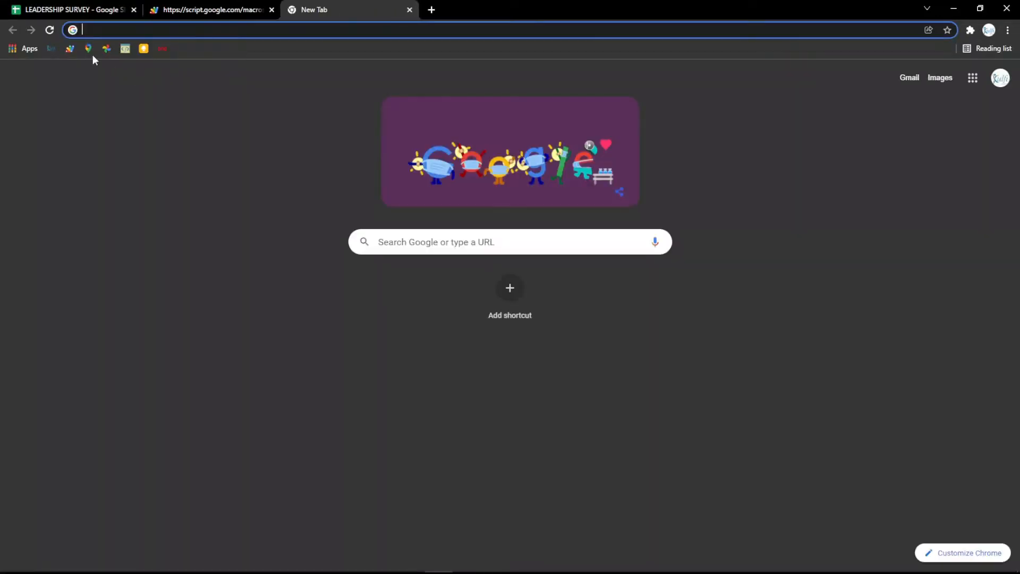
{"action": "left_click", "coordinate": [88, 50]}
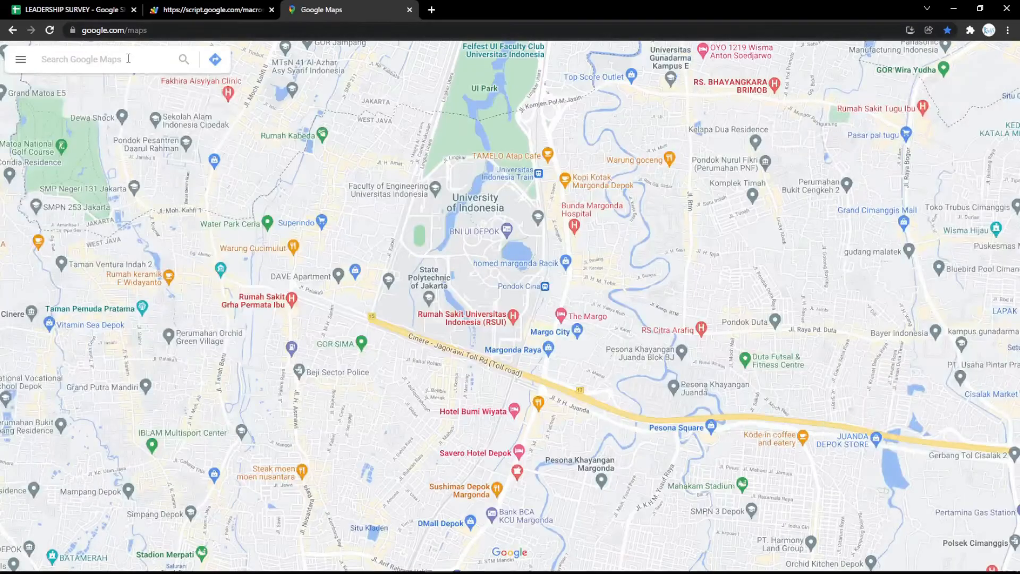
{"action": "left_click", "coordinate": [128, 58]}
{"action": "left_click", "coordinate": [72, 91]}
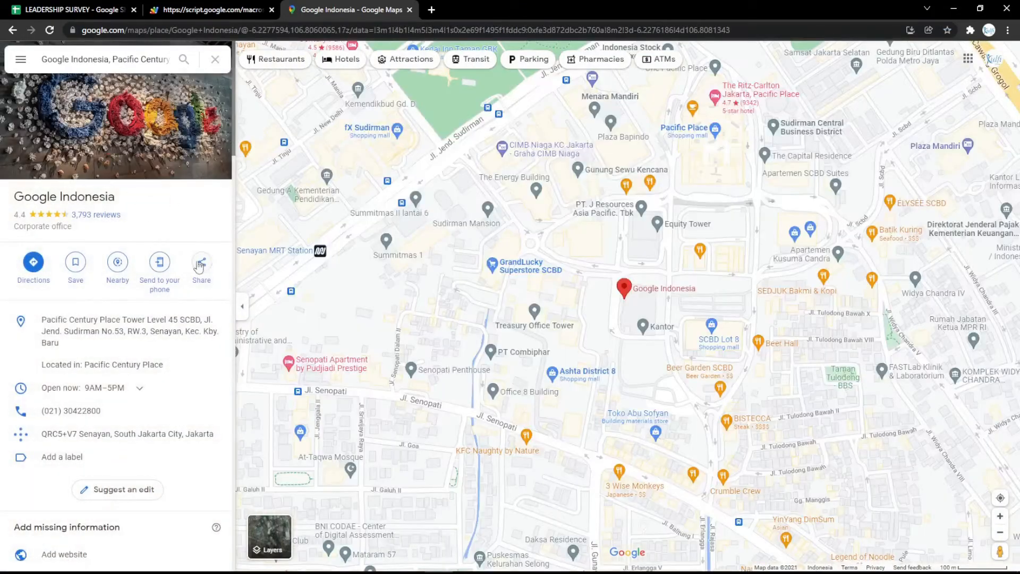
{"action": "left_click", "coordinate": [199, 266]}
{"action": "left_click", "coordinate": [485, 231]}
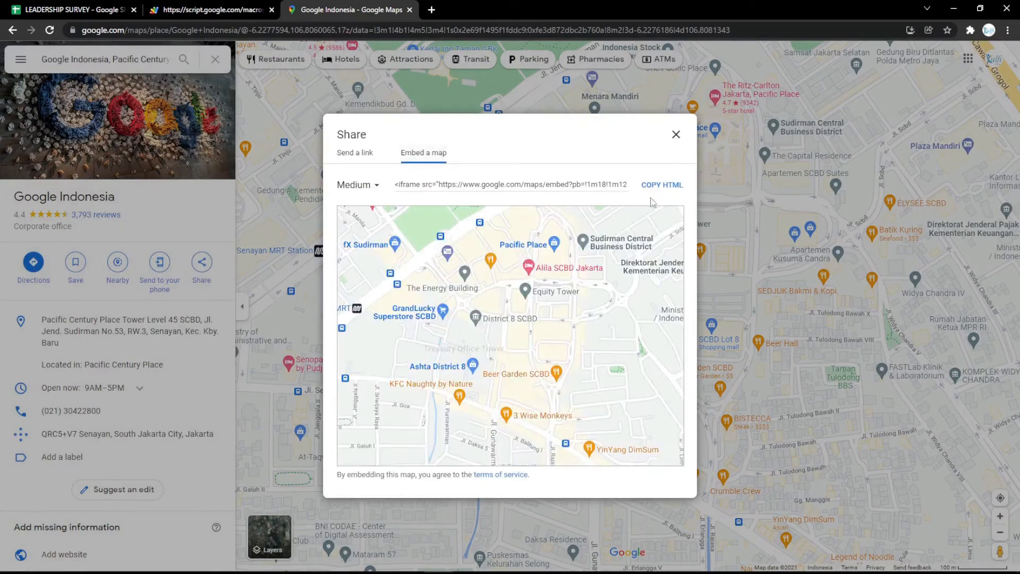
{"action": "left_click", "coordinate": [662, 185]}
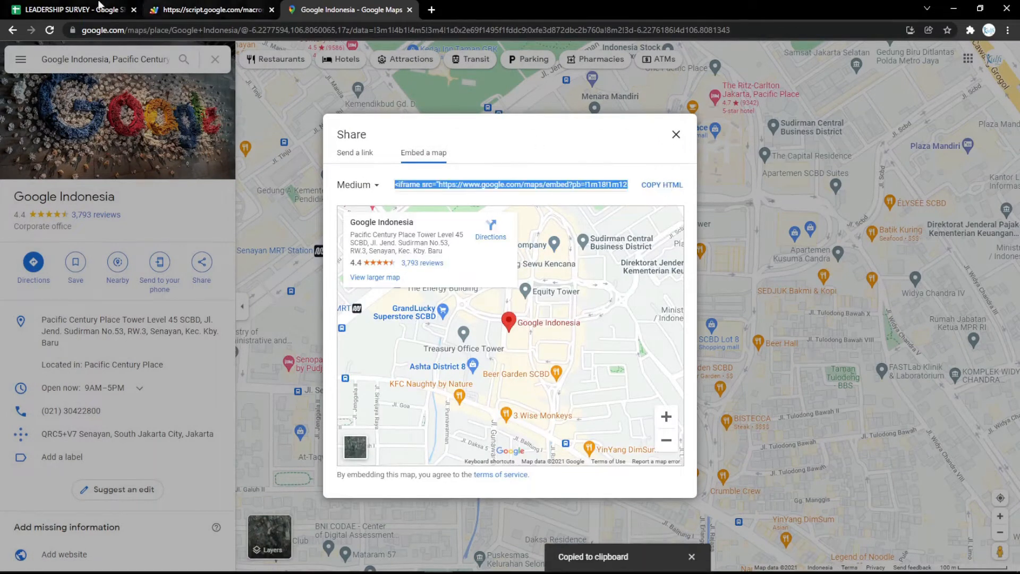
Replace the row 3 question text in the survey spreadsheet with the copied map embed code and check the web form.
{"action": "left_click", "coordinate": [98, 7]}
{"action": "key", "text": "ctrl+v"}
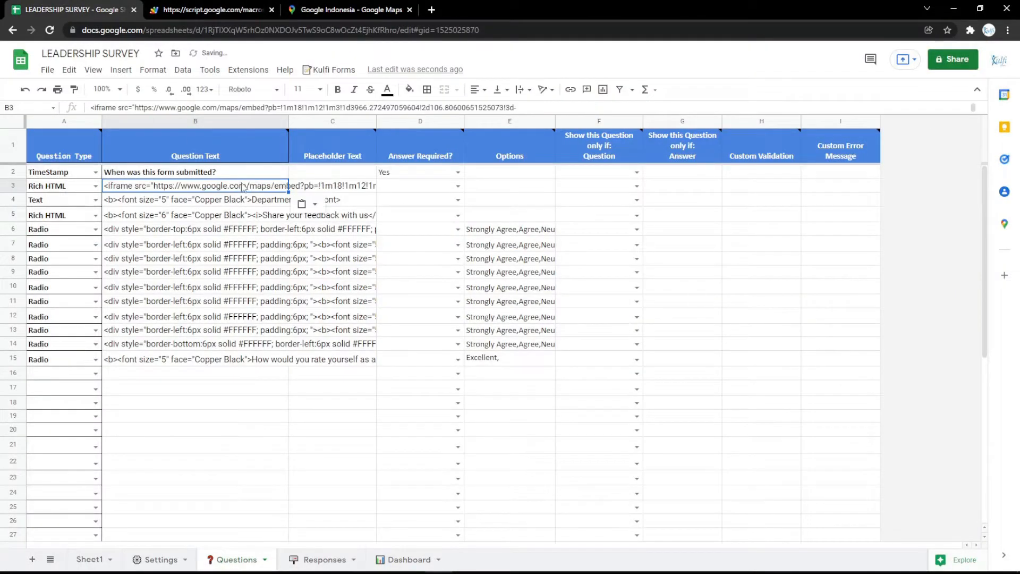
{"action": "left_click", "coordinate": [176, 8]}
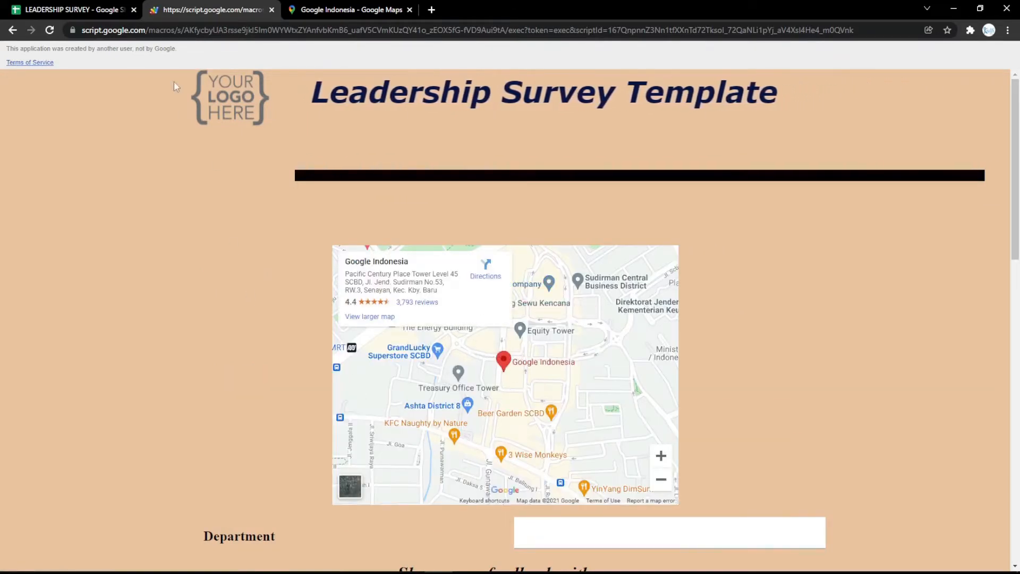
{"action": "left_click", "coordinate": [95, 6]}
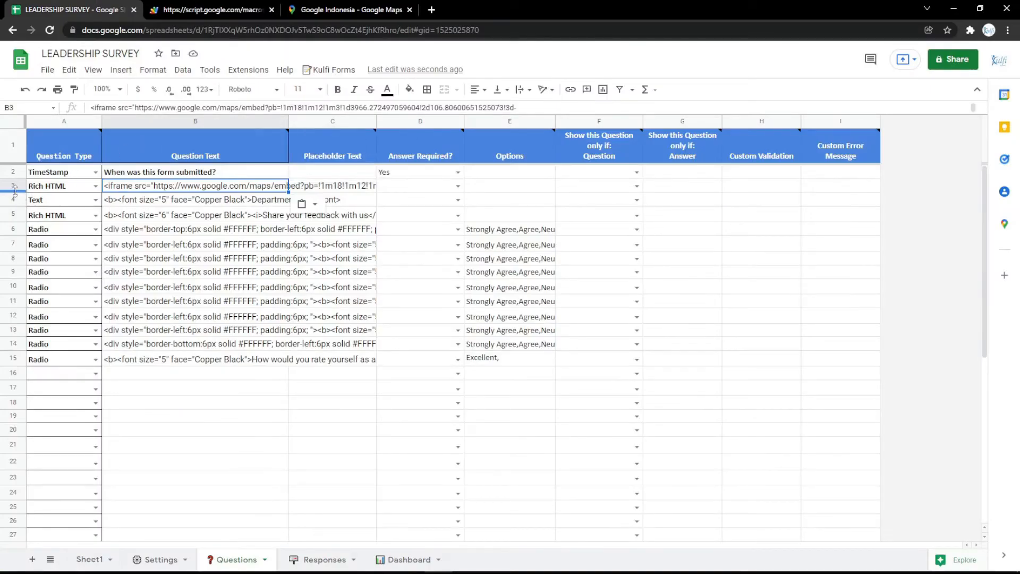
Delete row 3 with the map embed code from the Questions sheet and reload the web form.
{"action": "left_click", "coordinate": [13, 172]}
{"action": "left_click", "coordinate": [14, 185]}
{"action": "right_click", "coordinate": [16, 185]}
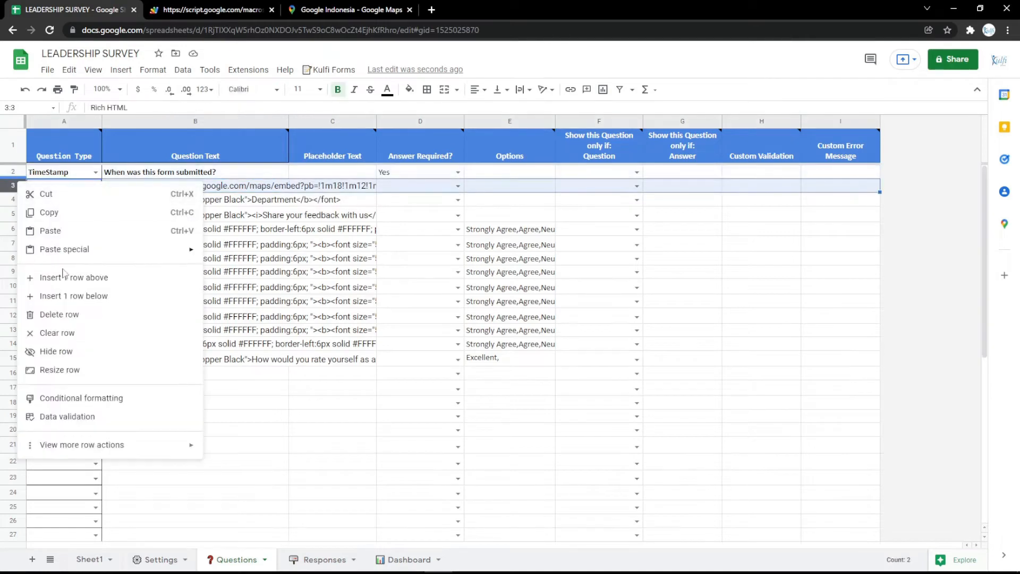
{"action": "left_click", "coordinate": [59, 314]}
{"action": "left_click", "coordinate": [212, 10]}
{"action": "key", "text": "F5"}
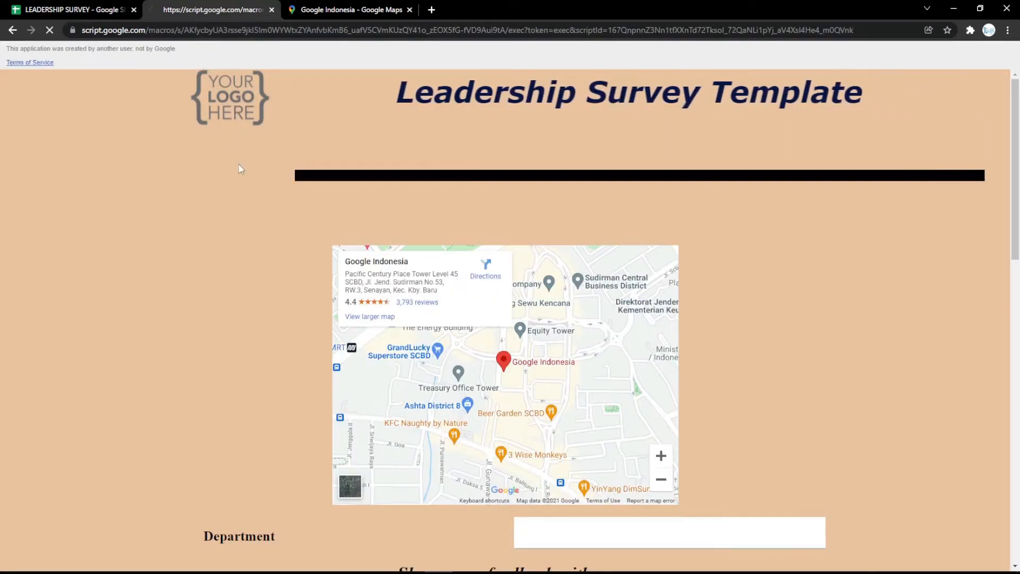
In the Settings sheet, fill the Body Background Color cell with light pink and check the reloaded web form.
{"action": "left_click", "coordinate": [64, 10]}
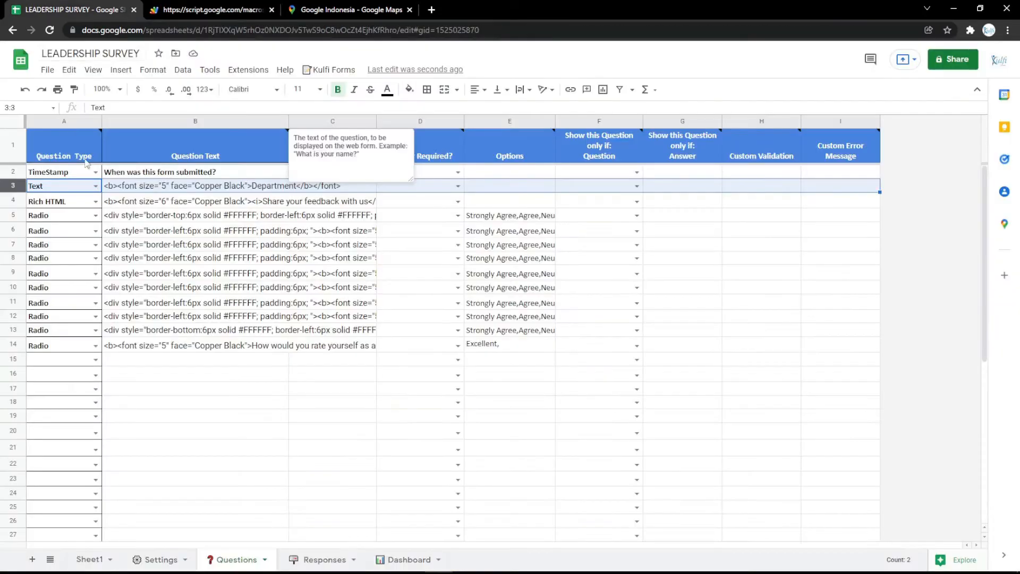
{"action": "left_click", "coordinate": [159, 560]}
{"action": "left_click", "coordinate": [301, 277]}
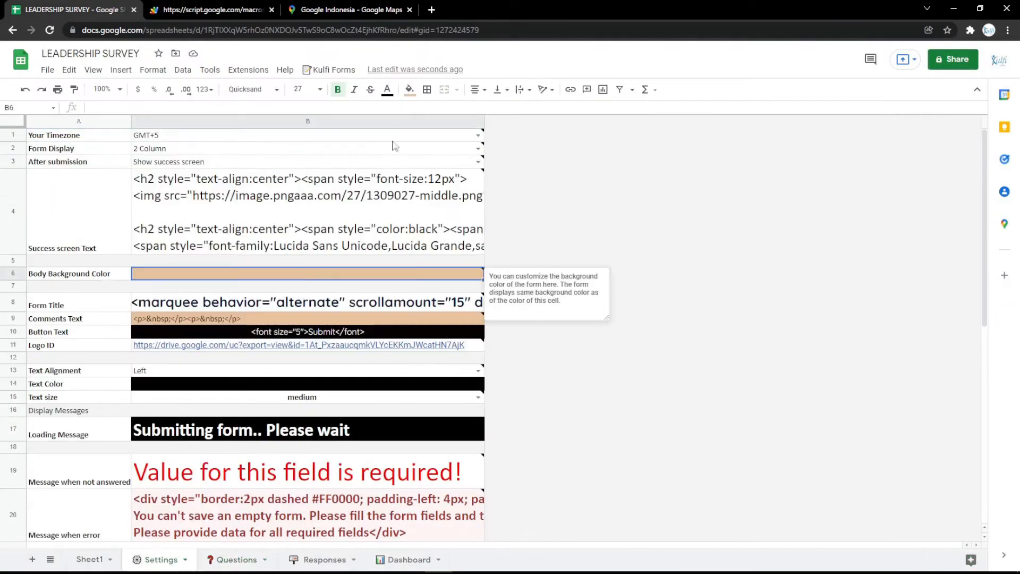
{"action": "left_click", "coordinate": [409, 89]}
{"action": "left_click", "coordinate": [528, 215]}
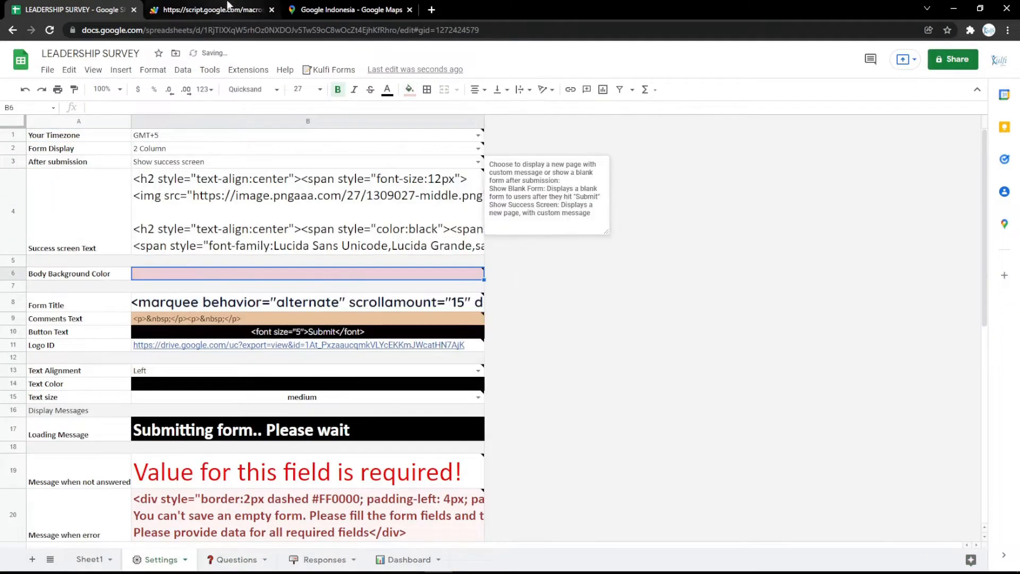
{"action": "left_click", "coordinate": [228, 6]}
{"action": "key", "text": "F5"}
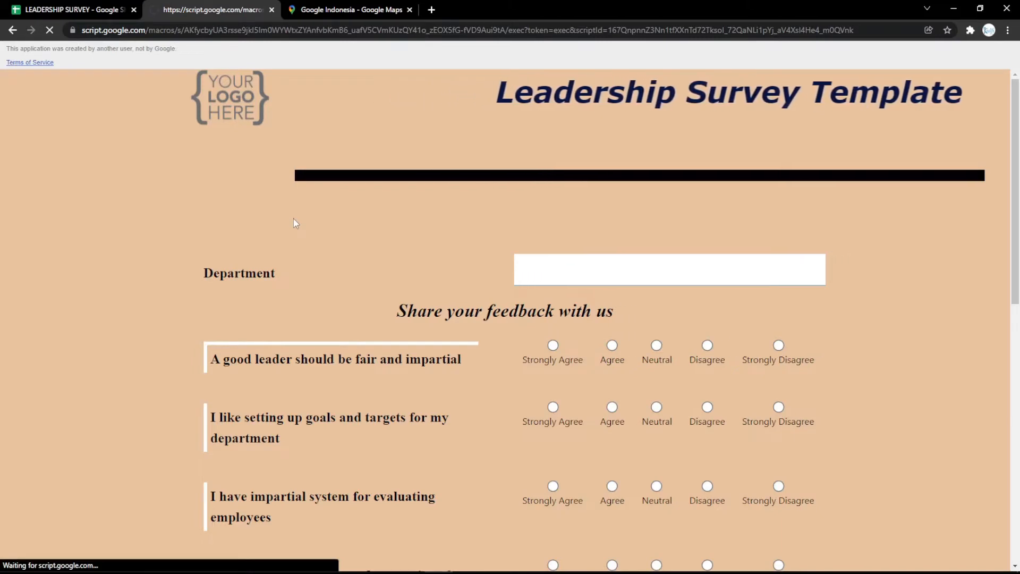
{"action": "scroll", "coordinate": [296, 223], "scroll_direction": "down", "scroll_amount": 10}
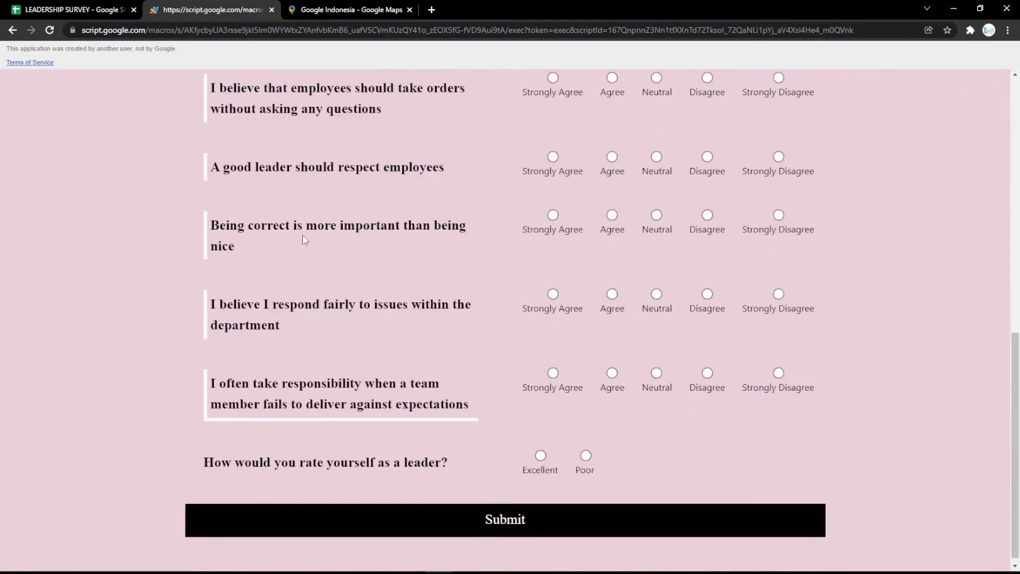
{"action": "scroll", "coordinate": [308, 248], "scroll_direction": "up", "scroll_amount": 10}
Fill the Button Text cell in the Settings sheet with magenta and check the Submit button on the reloaded form.
{"action": "left_click", "coordinate": [75, 9]}
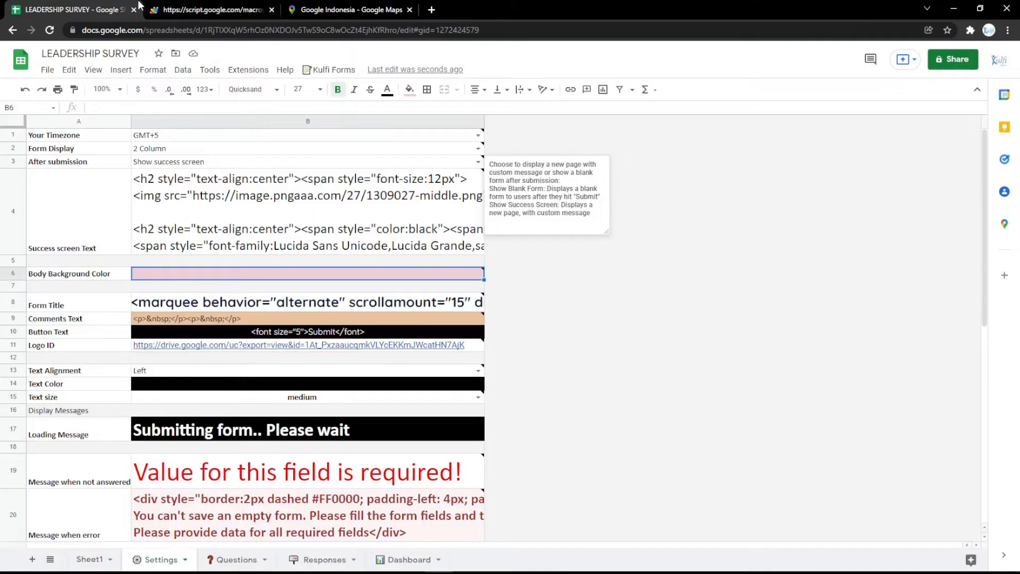
{"action": "left_click", "coordinate": [255, 334]}
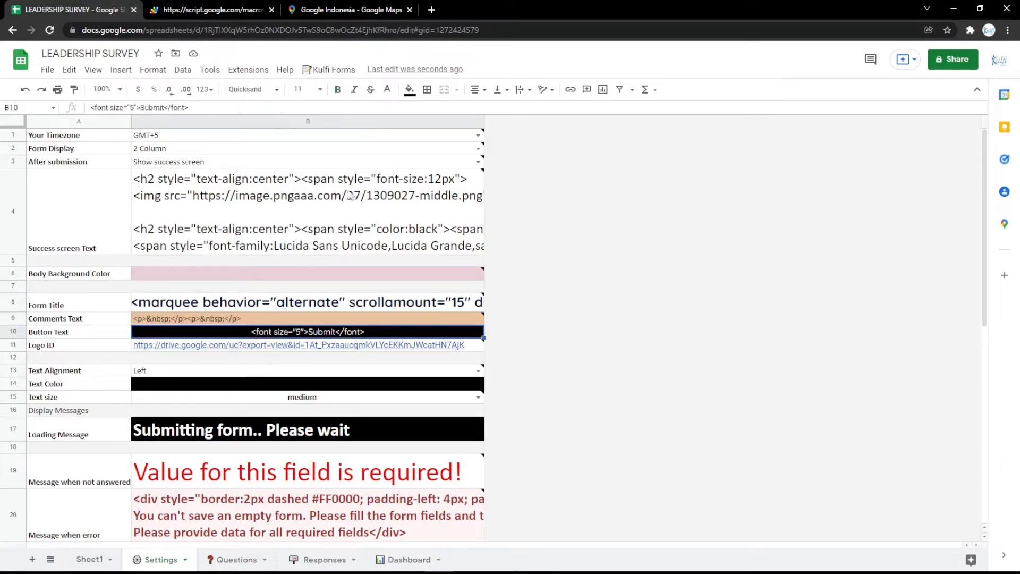
{"action": "left_click", "coordinate": [409, 90]}
{"action": "left_click", "coordinate": [529, 200]}
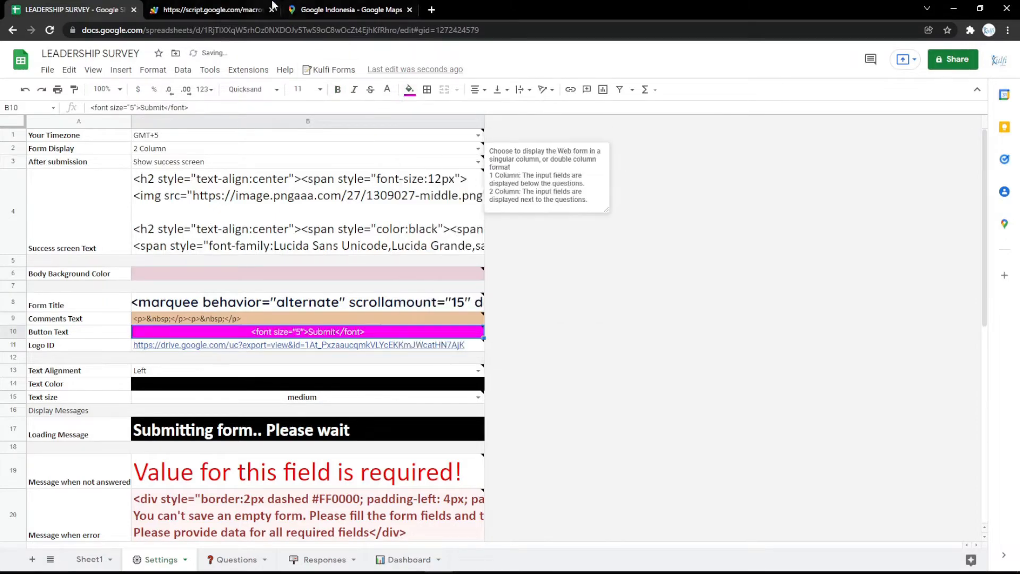
{"action": "left_click", "coordinate": [213, 10]}
{"action": "key", "text": "F5"}
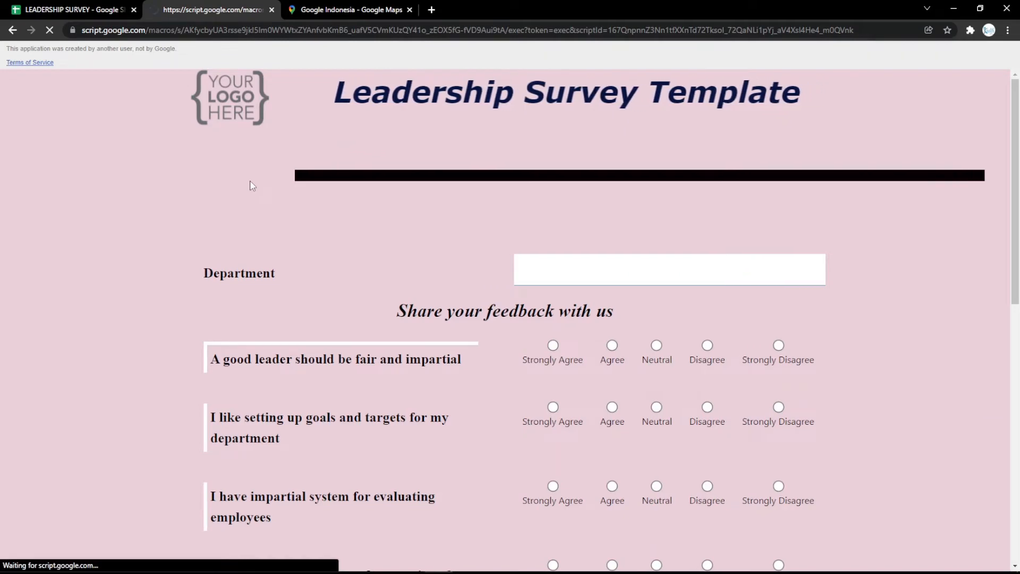
{"action": "scroll", "coordinate": [313, 318], "scroll_direction": "down", "scroll_amount": 10}
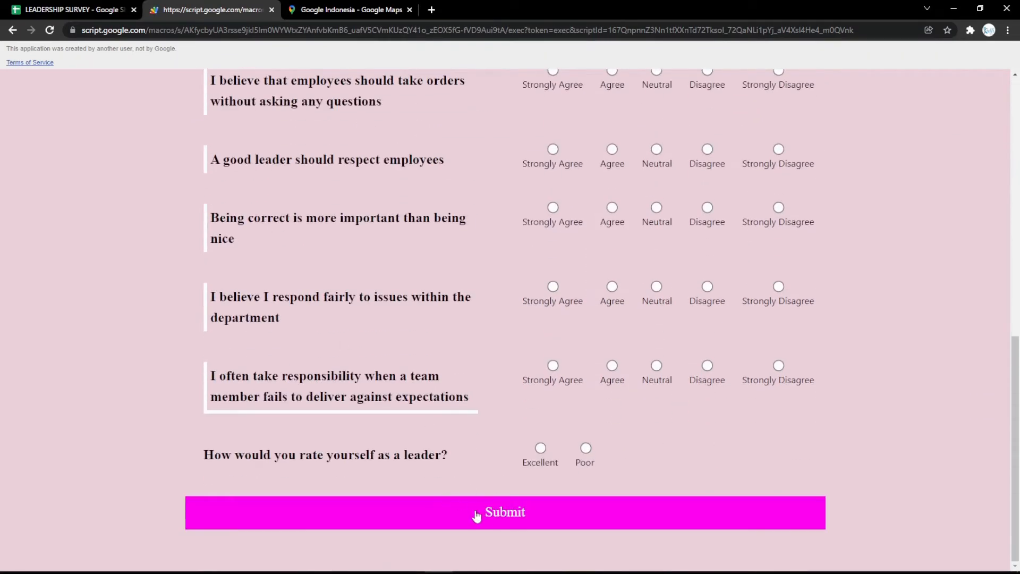
Open the bookmarked logo image in a new tab, replace the Logo ID setting with its link, and check the web form.
{"action": "left_click", "coordinate": [74, 10]}
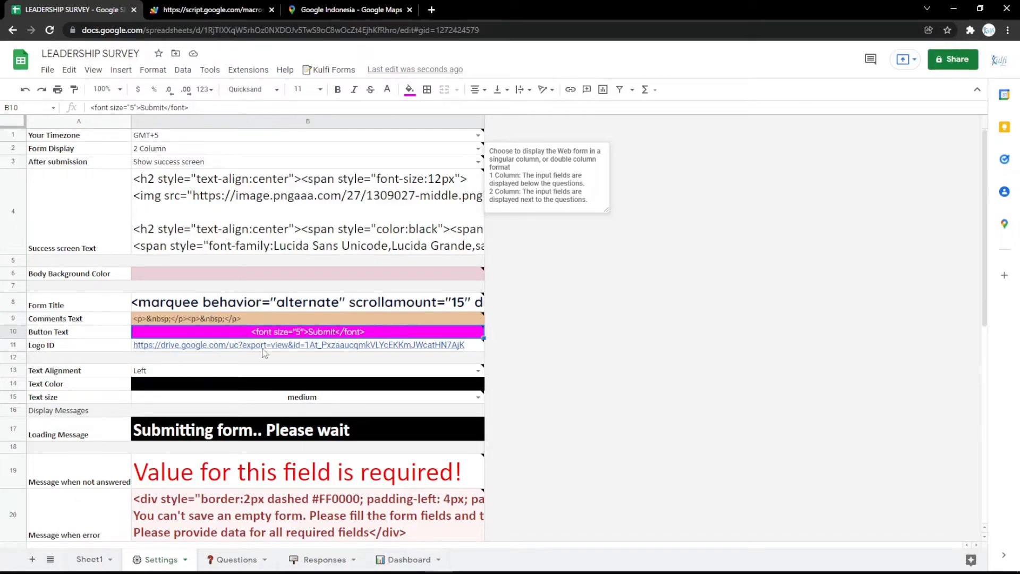
{"action": "left_click", "coordinate": [431, 10]}
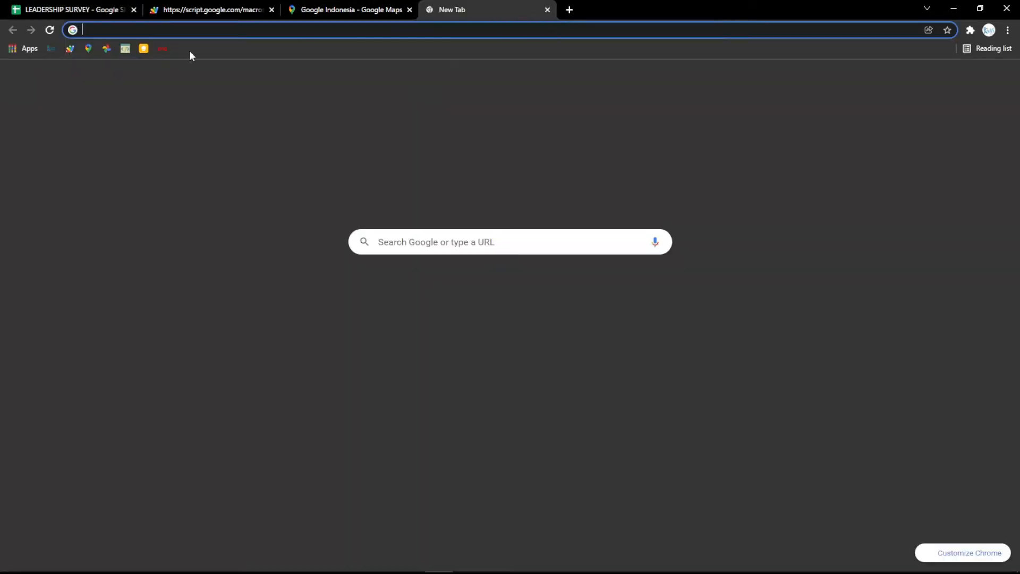
{"action": "left_click", "coordinate": [106, 49]}
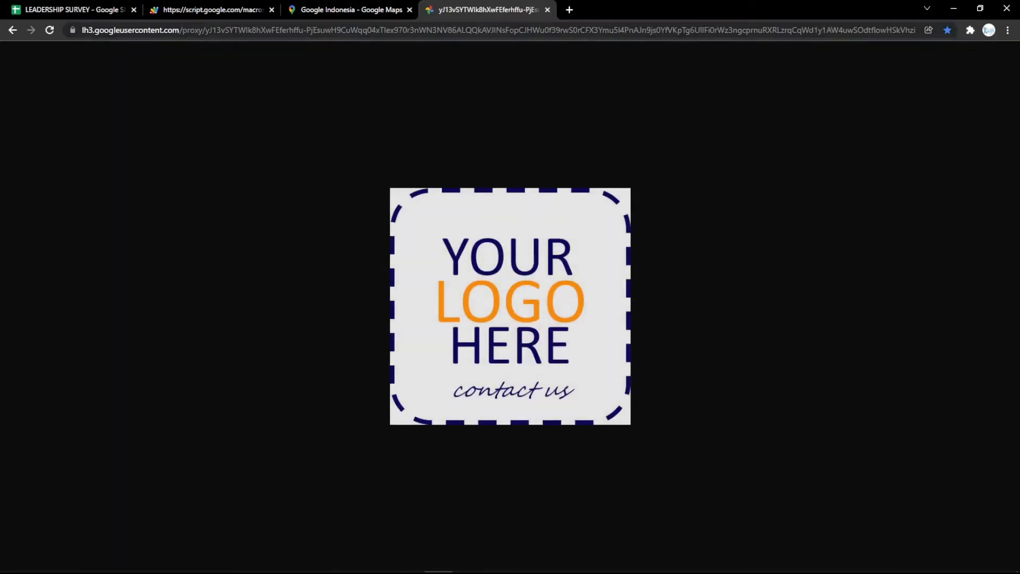
{"action": "left_click", "coordinate": [159, 32]}
{"action": "left_click", "coordinate": [118, 4]}
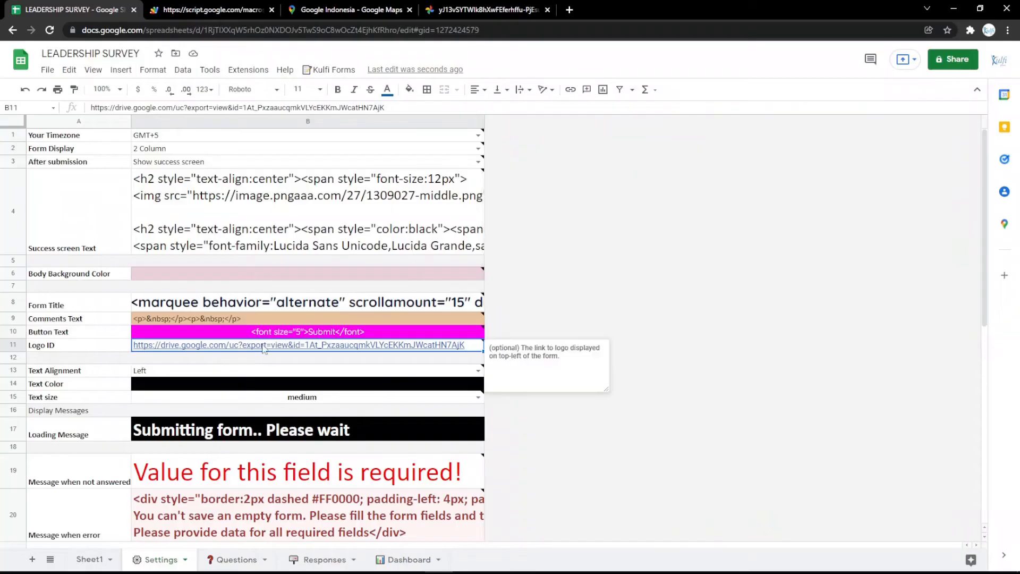
{"action": "key", "text": "ctrl+v"}
{"action": "left_click", "coordinate": [231, 6]}
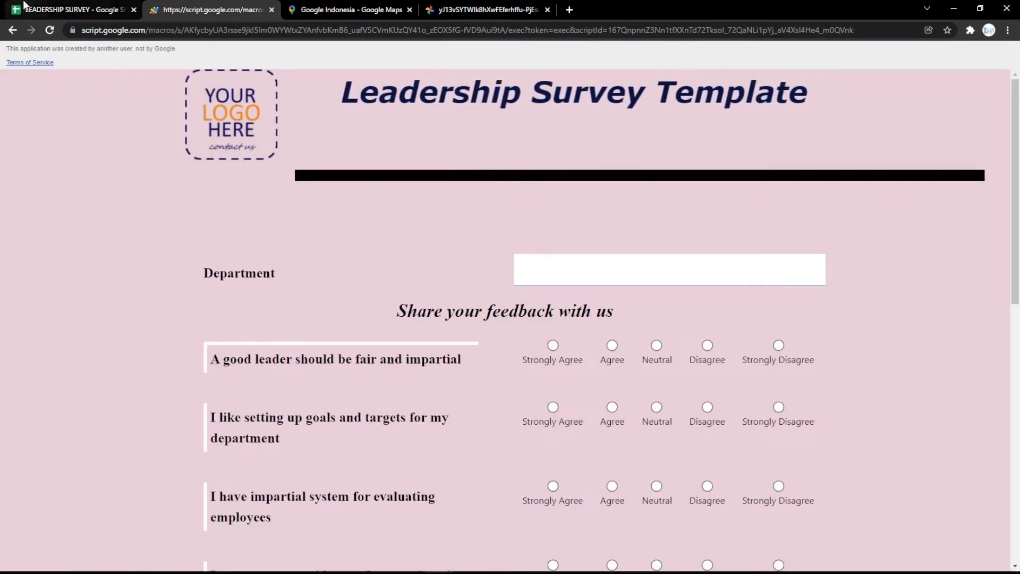
Fill the Text Color cell in the Settings sheet with magenta and check the question text on the reloaded form.
{"action": "left_click", "coordinate": [24, 5]}
{"action": "left_click", "coordinate": [287, 384]}
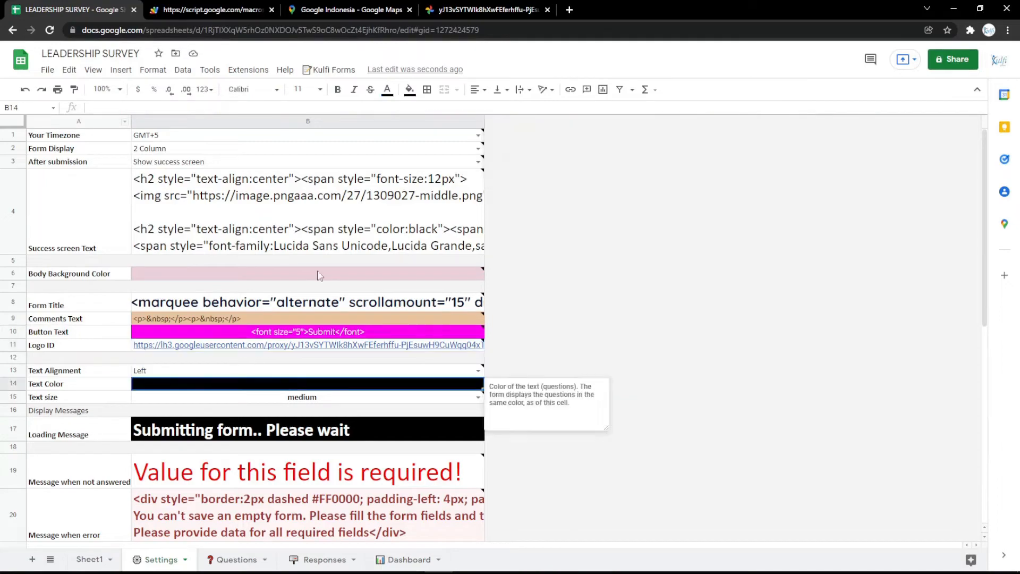
{"action": "left_click", "coordinate": [409, 89]}
{"action": "left_click", "coordinate": [530, 201]}
{"action": "left_click", "coordinate": [257, 6]}
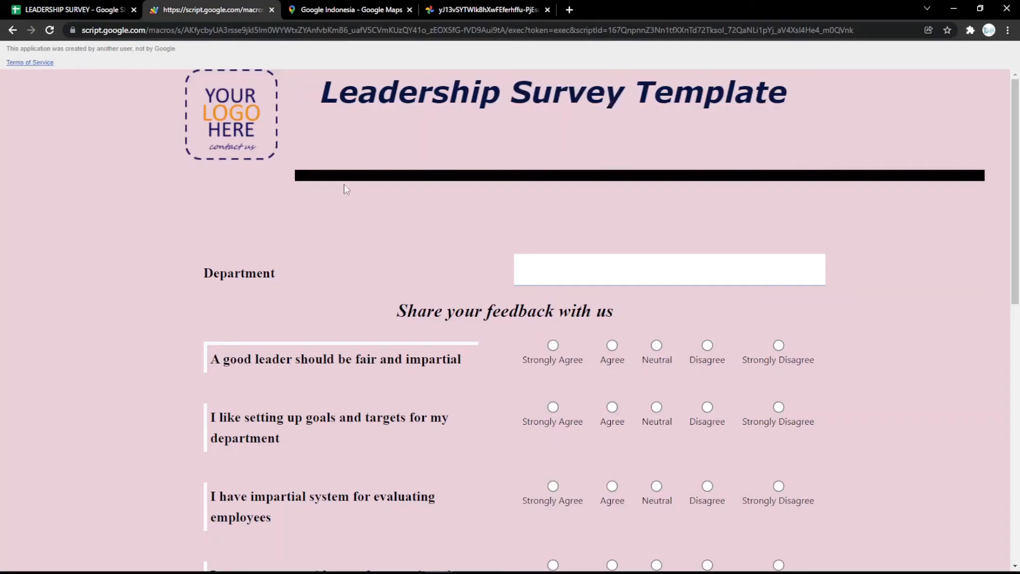
{"action": "key", "text": "F5"}
{"action": "scroll", "coordinate": [356, 215], "scroll_direction": "down", "scroll_amount": 10}
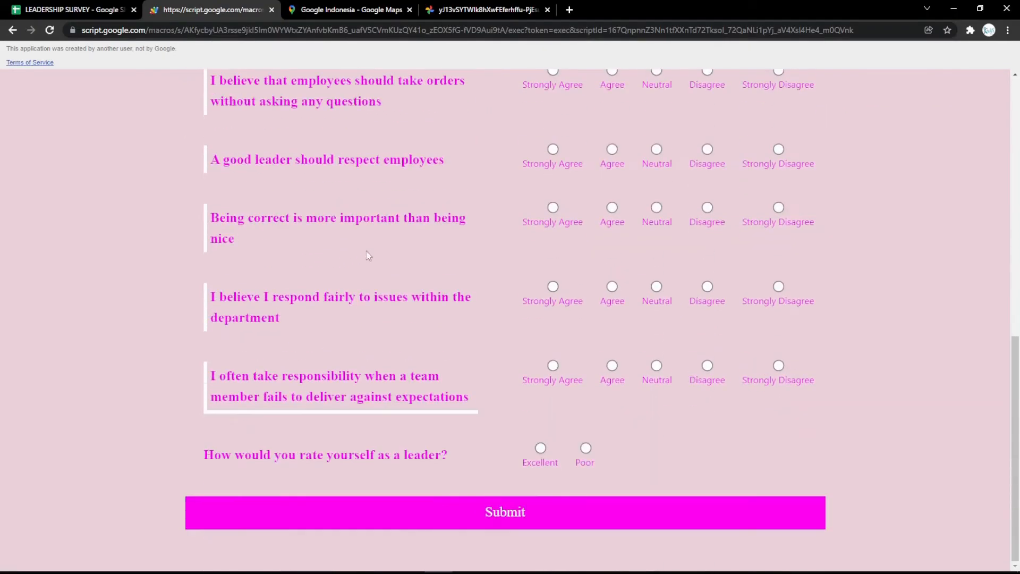
{"action": "scroll", "coordinate": [366, 251], "scroll_direction": "up", "scroll_amount": 10}
Change the Loading Message setting to "Submitting form.. Please wait a minutes" and switch to the web form.
{"action": "left_click", "coordinate": [75, 9]}
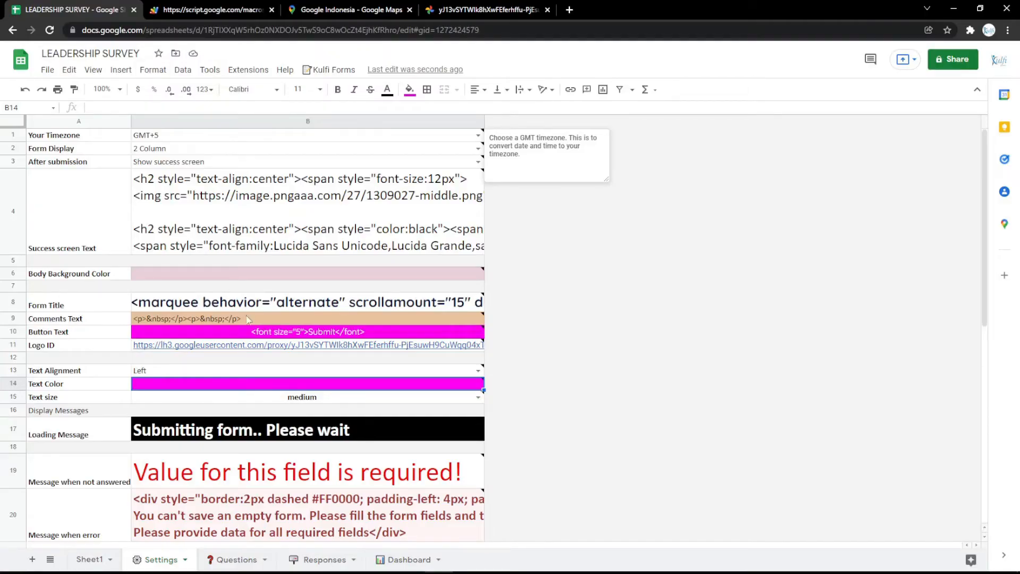
{"action": "left_click", "coordinate": [290, 425]}
{"action": "key", "text": "Return"}
{"action": "type", "text": "a"}
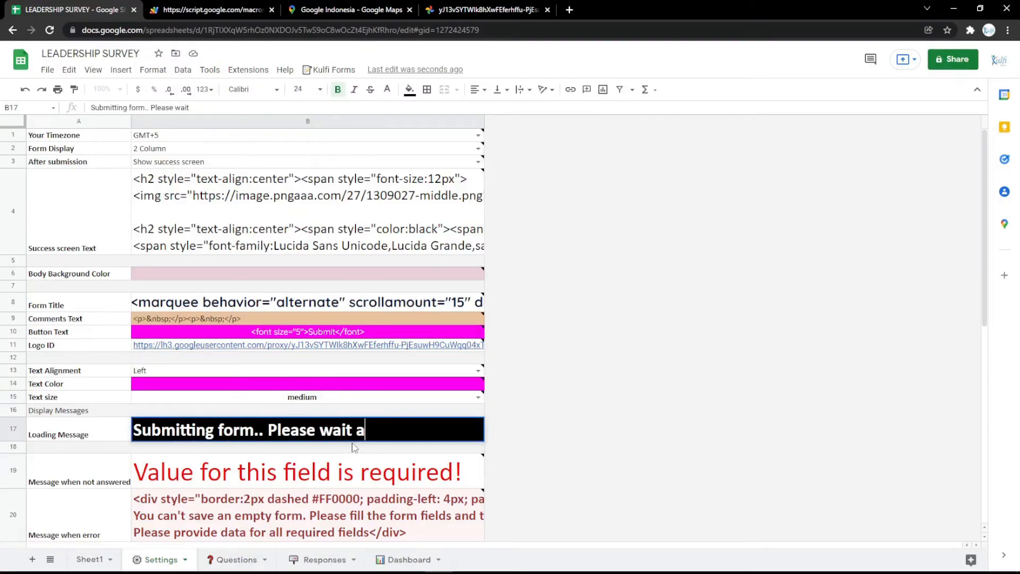
{"action": "type", "text": " minutes"}
{"action": "key", "text": "Return"}
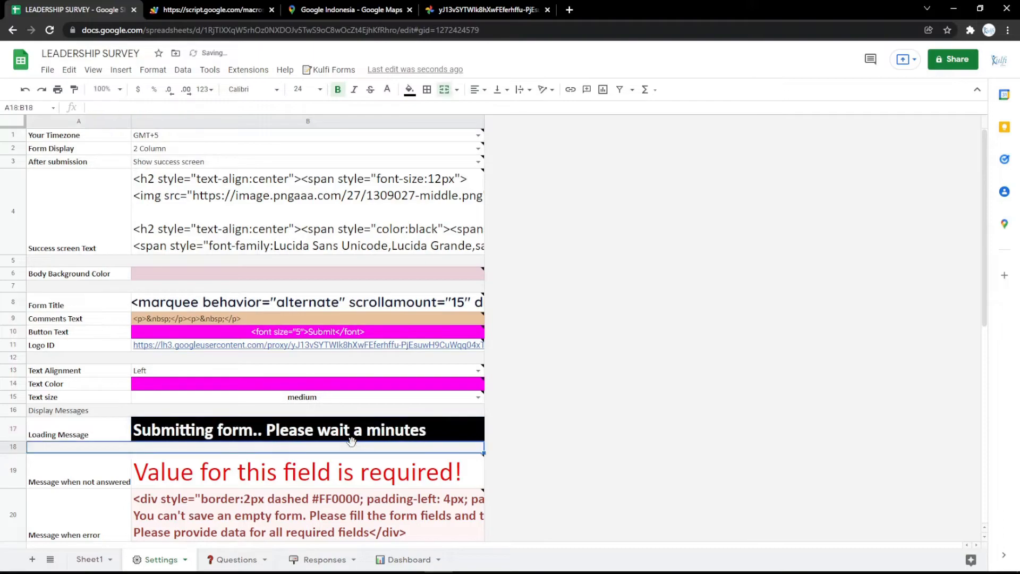
{"action": "left_click", "coordinate": [213, 9]}
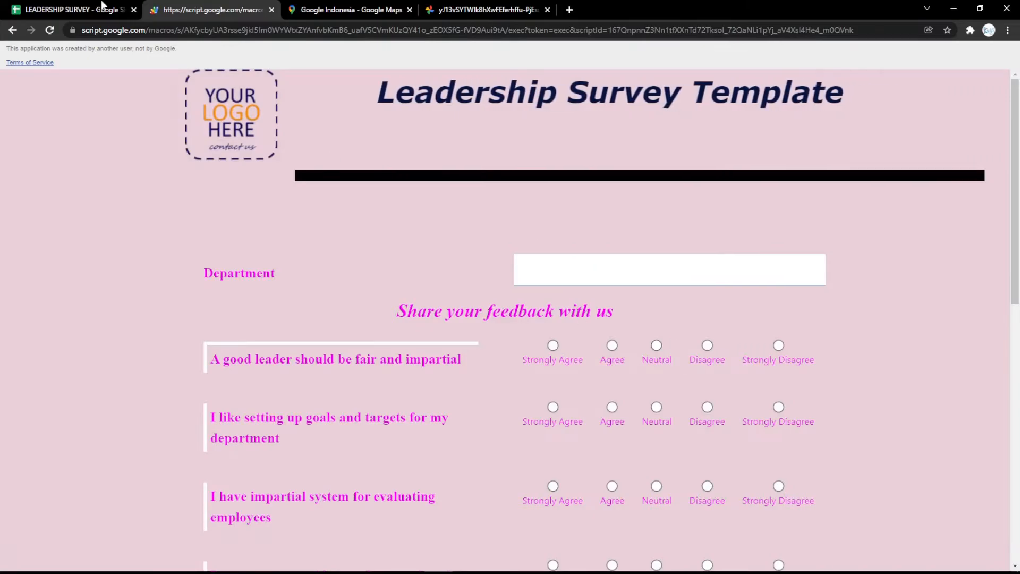
View the Form Title code in the Settings sheet, and enter LEADERSHIP SURVEY in the html-online.com editor in a new browser tab.
{"action": "left_click", "coordinate": [75, 9]}
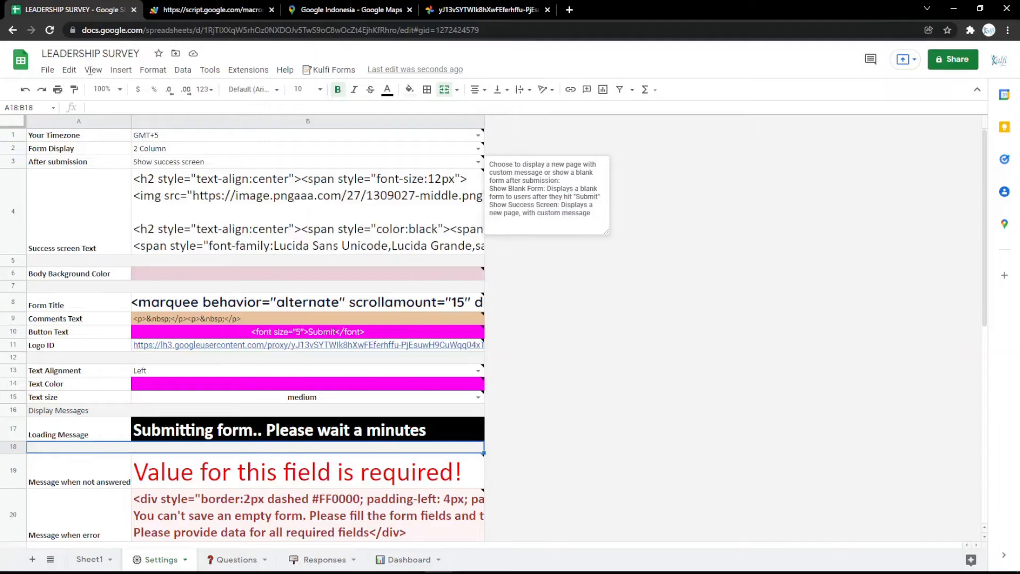
{"action": "double_click", "coordinate": [328, 308]}
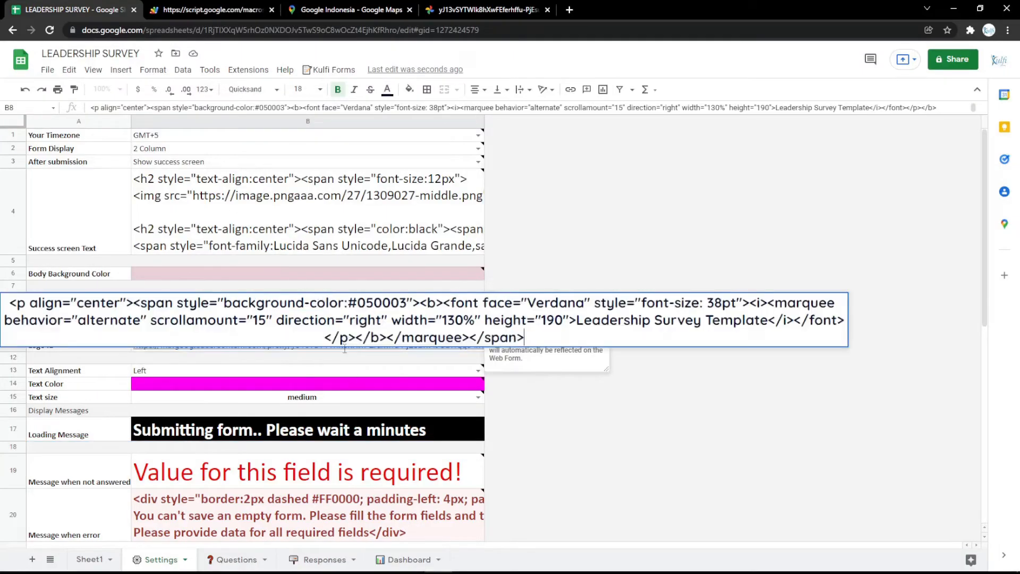
{"action": "left_click", "coordinate": [352, 372]}
{"action": "left_click", "coordinate": [569, 10]}
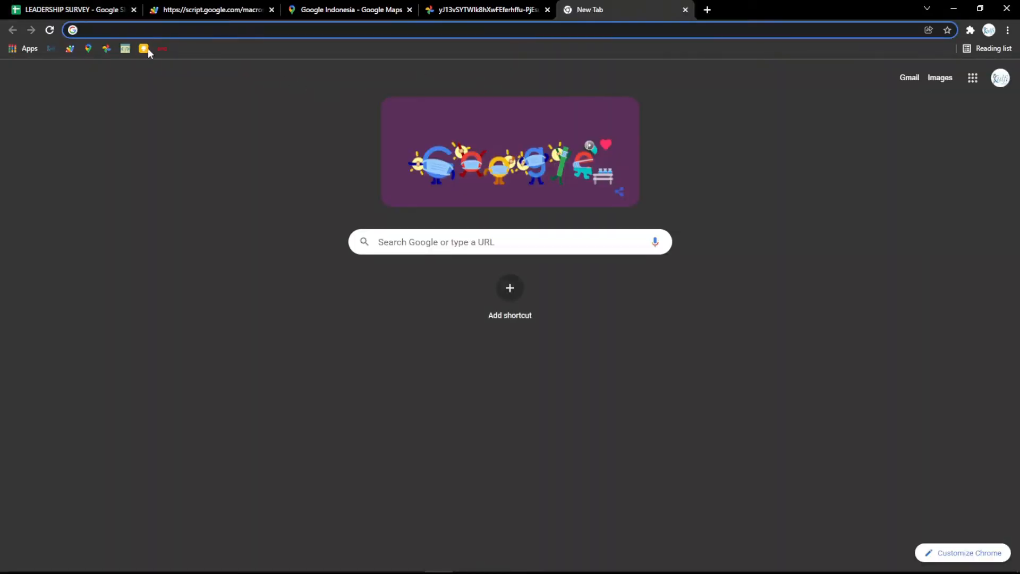
{"action": "left_click", "coordinate": [128, 48]}
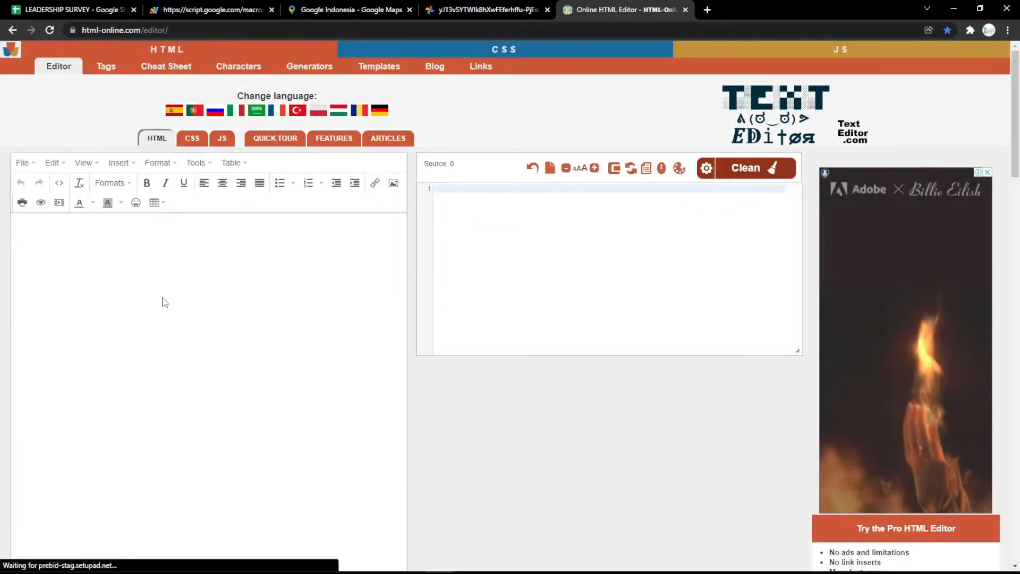
{"action": "left_click", "coordinate": [161, 298]}
{"action": "type", "text": "LEADERSHIP SURVEY"}
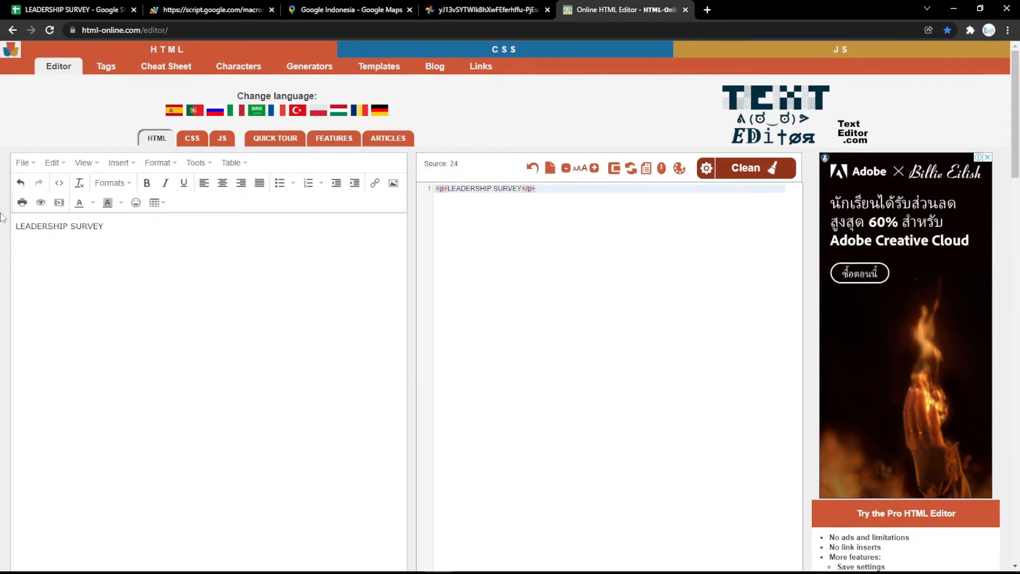
Center the LEADERSHIP SURVEY text and make it bold, italic and underlined.
{"action": "key", "text": "ctrl+a"}
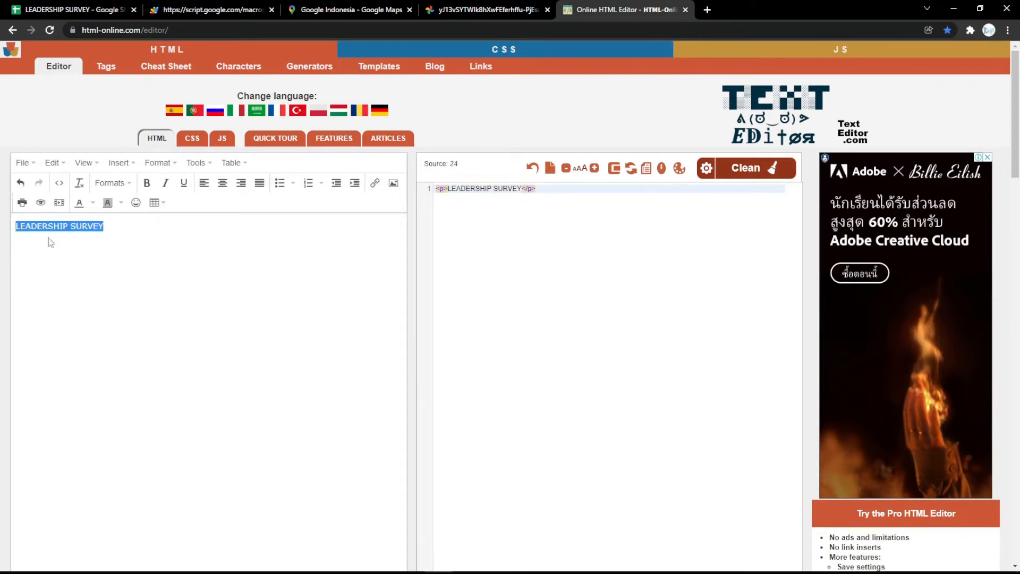
{"action": "left_click", "coordinate": [222, 183]}
{"action": "left_click", "coordinate": [147, 182]}
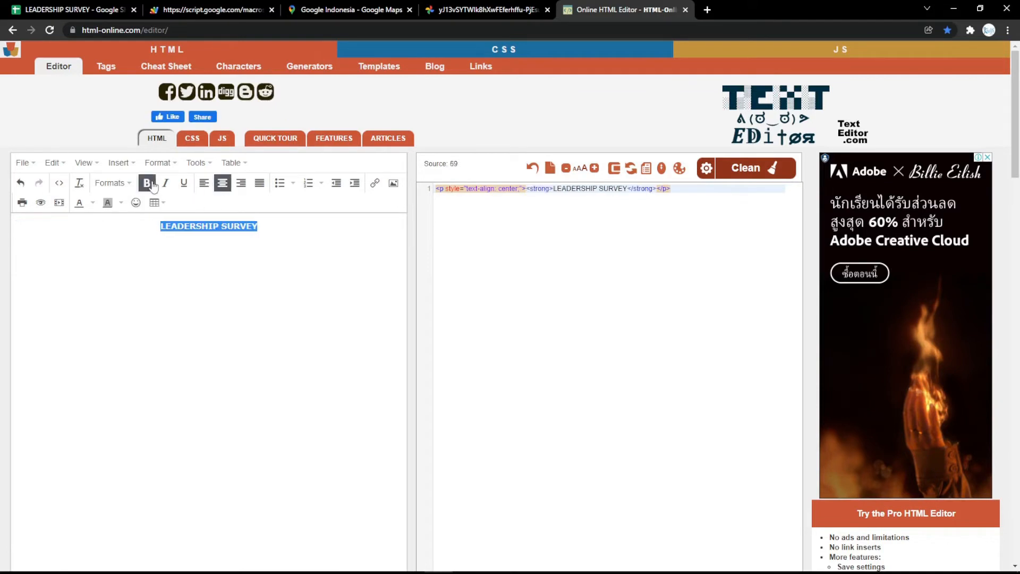
{"action": "left_click", "coordinate": [166, 183]}
{"action": "left_click", "coordinate": [184, 184]}
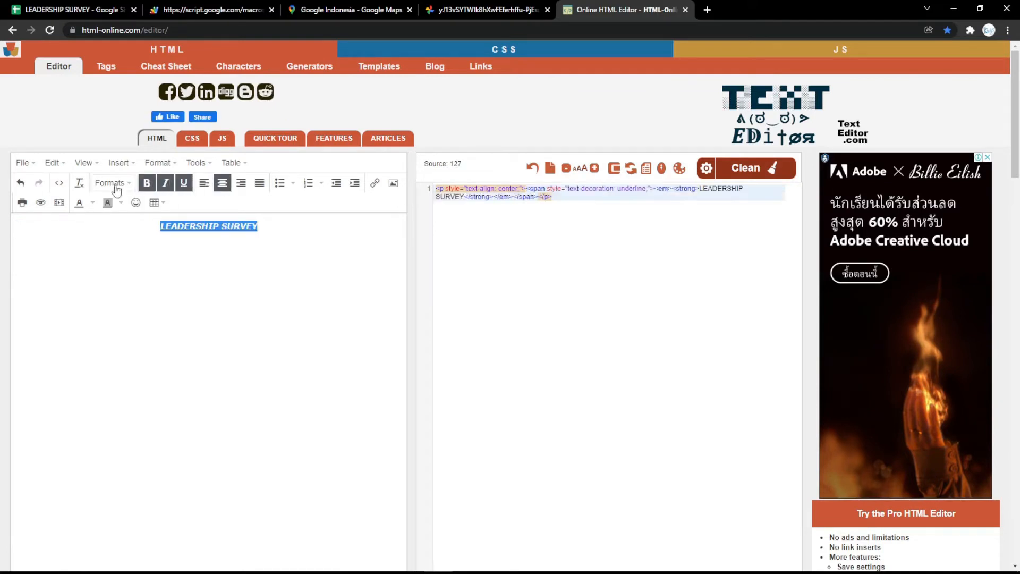
Format the LEADERSHIP SURVEY text as Heading 1 and color it magenta (#ff00ff).
{"action": "left_click", "coordinate": [112, 183]}
{"action": "left_click", "coordinate": [109, 206]}
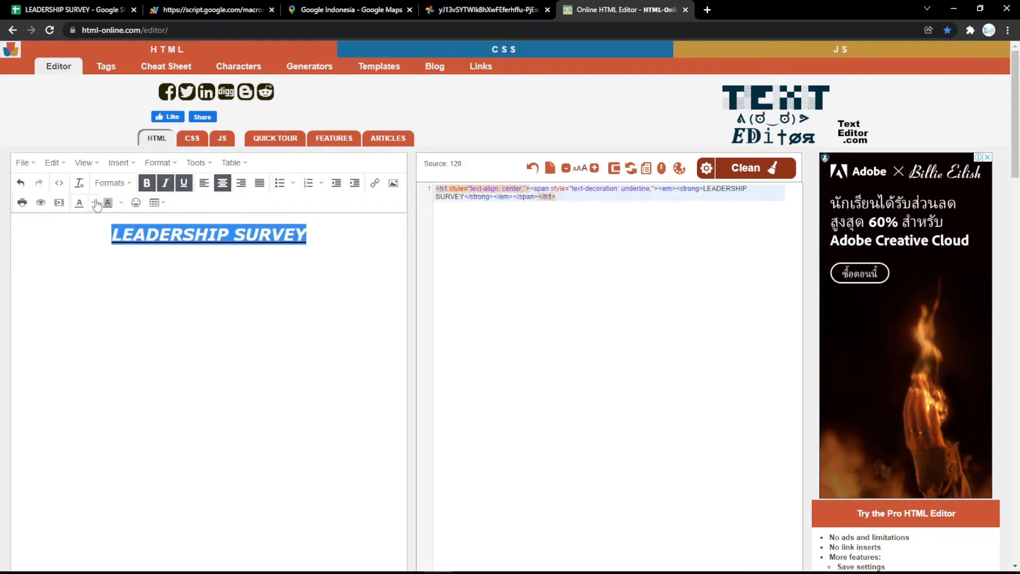
{"action": "left_click", "coordinate": [94, 203]}
{"action": "left_click", "coordinate": [47, 260]}
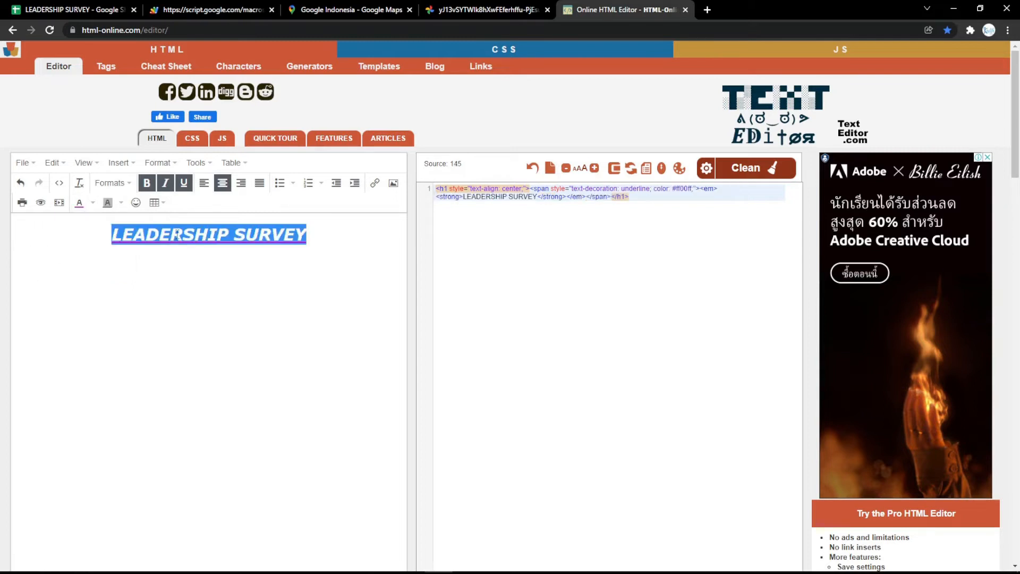
{"action": "left_click", "coordinate": [268, 252]}
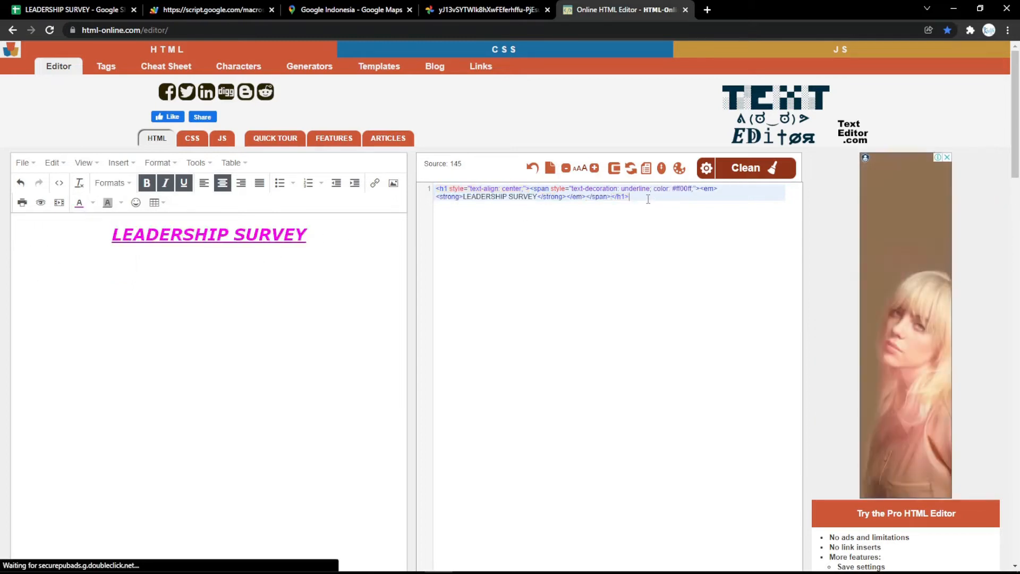
Replace the Form Title code in the Settings sheet with the LEADERSHIP SURVEY HTML code copied from the html-online.com editor, and reload the web form.
{"action": "left_click_drag", "start_coordinate": [656, 207], "coordinate": [436, 154]}
{"action": "key", "text": "ctrl+c"}
{"action": "left_click", "coordinate": [72, 10]}
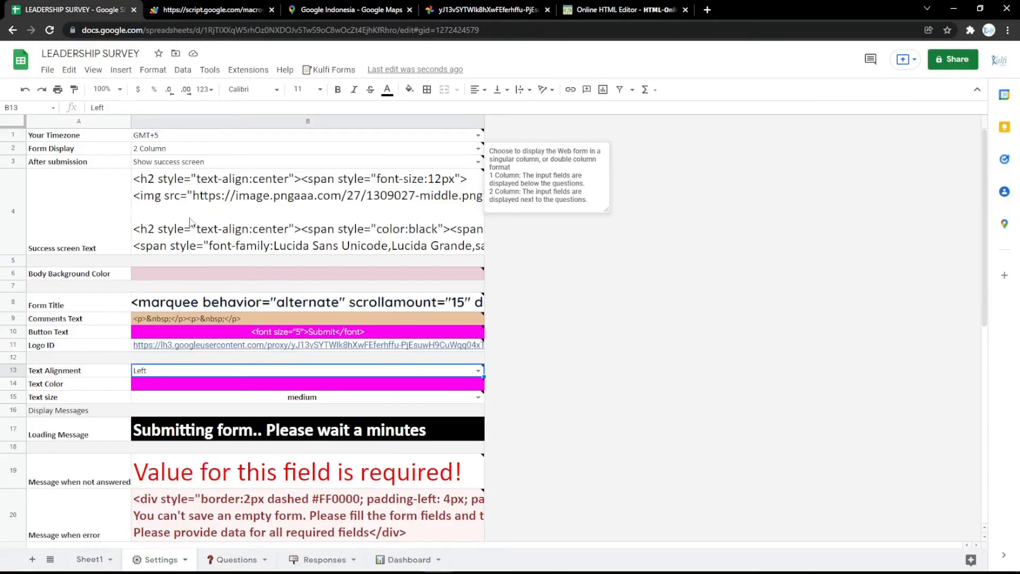
{"action": "double_click", "coordinate": [248, 303]}
{"action": "key", "text": "ctrl+a"}
{"action": "key", "text": "ctrl+v"}
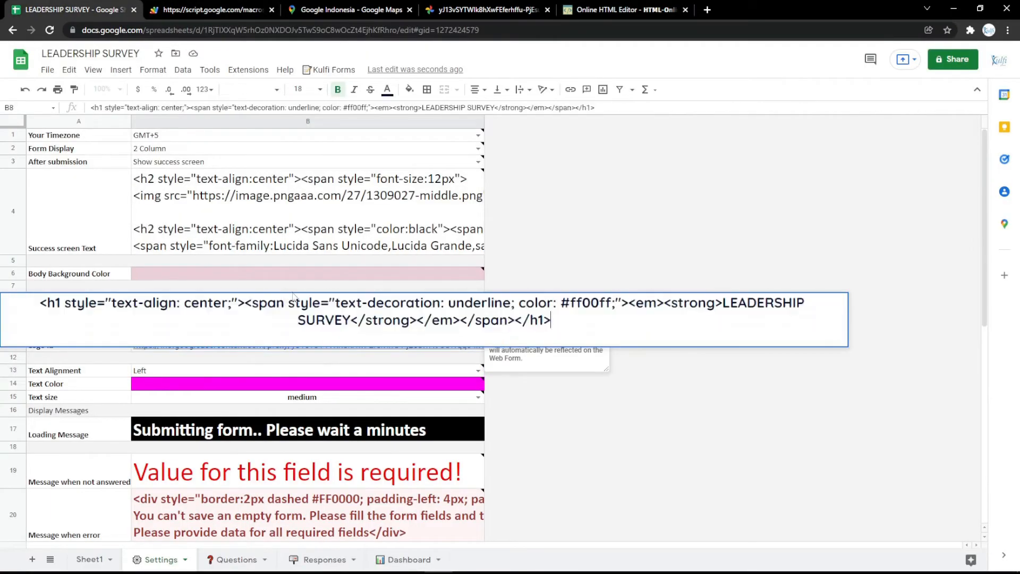
{"action": "left_click", "coordinate": [302, 273]}
{"action": "left_click", "coordinate": [218, 10]}
{"action": "key", "text": "F5"}
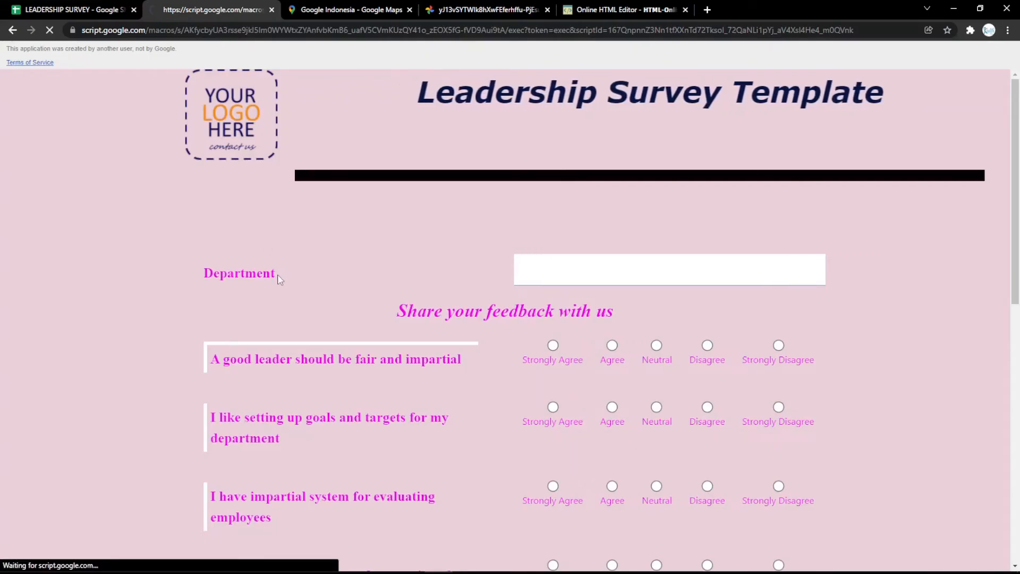
Return to the LEADERSHIP SURVEY spreadsheet and view the Responses sheet and the note on its first header cell.
{"action": "left_click", "coordinate": [72, 7]}
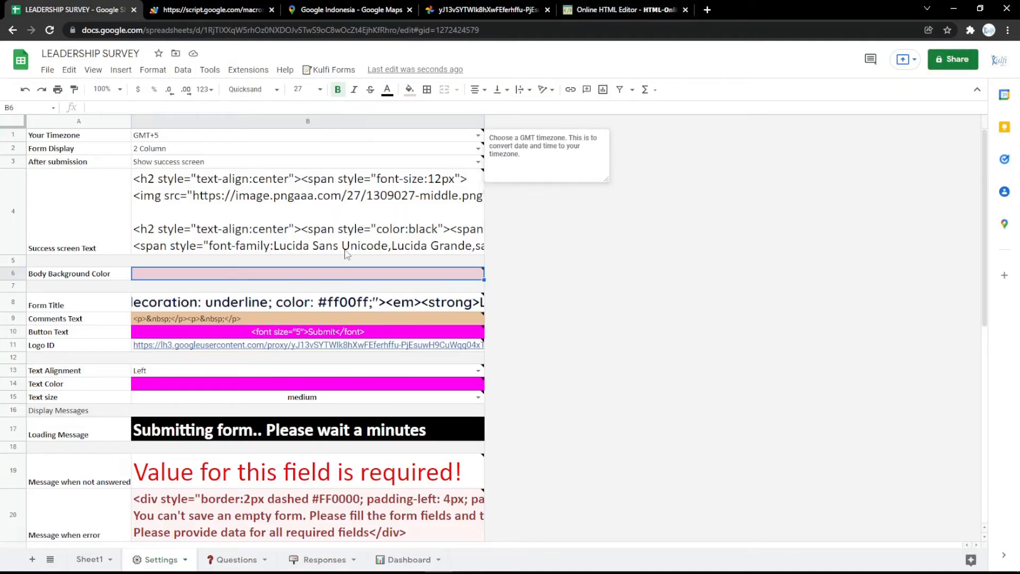
{"action": "left_click", "coordinate": [326, 559]}
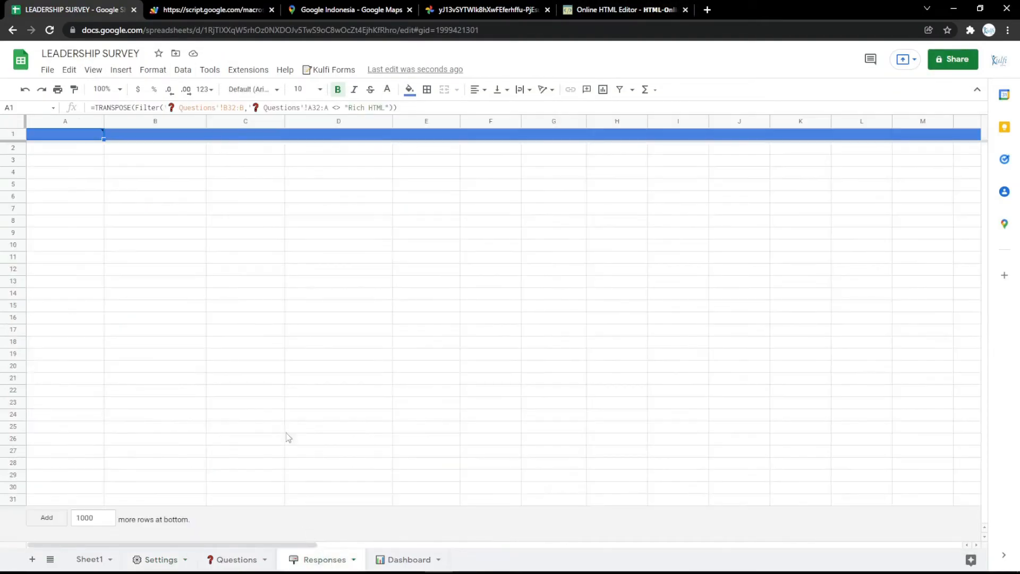
{"action": "mouse_move", "coordinate": [84, 128]}
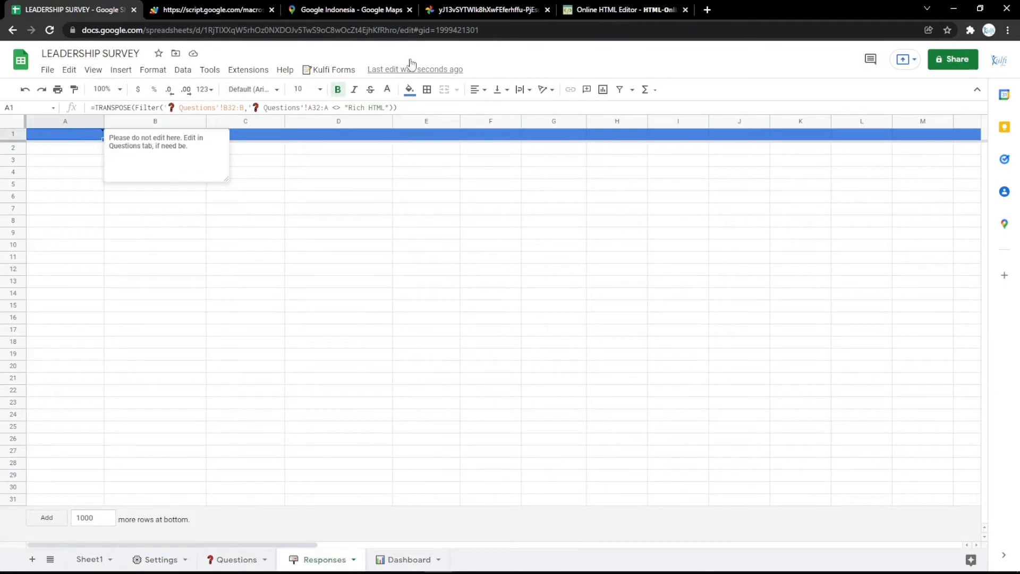